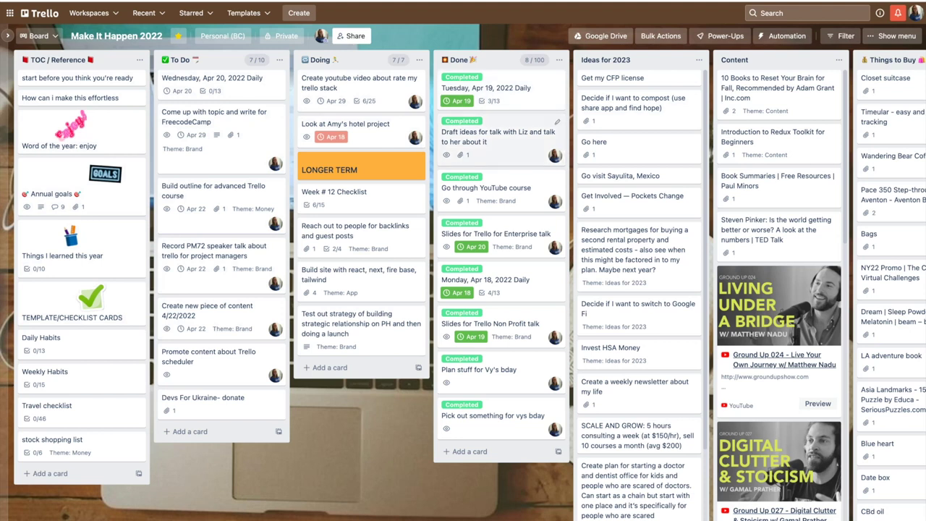
Open the "Wednesday, Apr 20, 2022 Daily" card, review its Personal, Work and Daily checklists, and close it.
{"action": "left_click", "coordinate": [209, 81]}
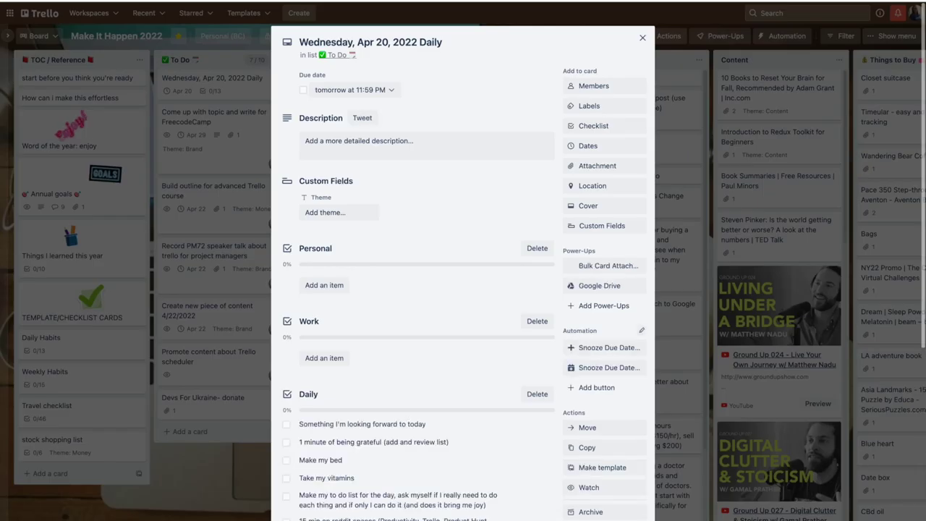
{"action": "scroll", "coordinate": [405, 341], "scroll_direction": "down", "scroll_amount": 2}
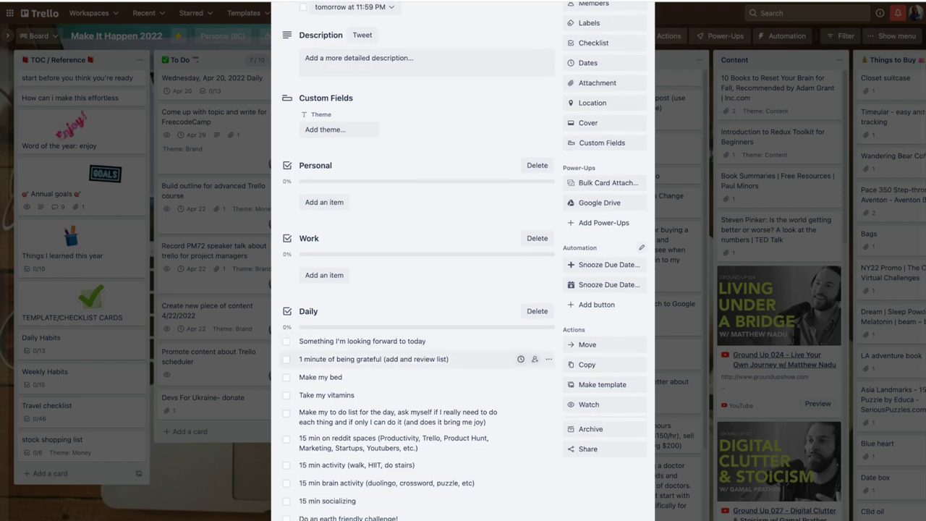
{"action": "scroll", "coordinate": [405, 340], "scroll_direction": "up", "scroll_amount": 2}
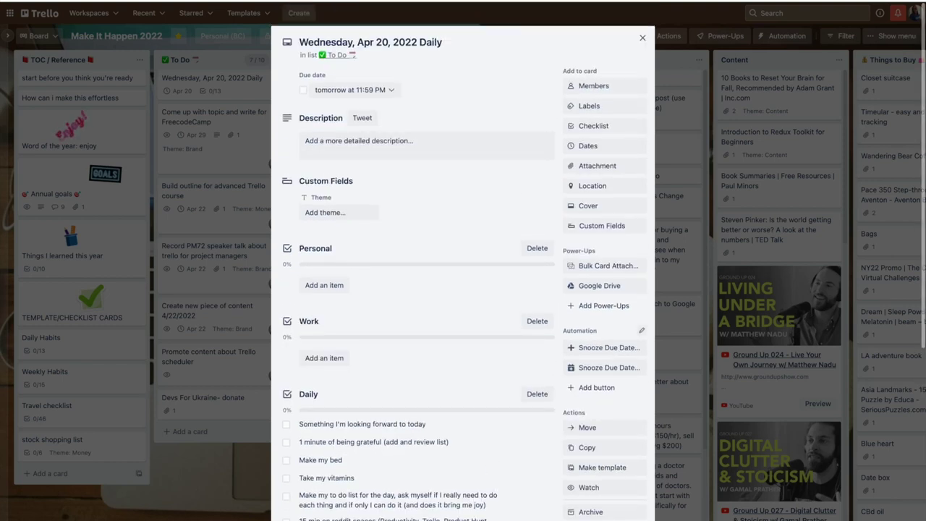
{"action": "scroll", "coordinate": [405, 341], "scroll_direction": "down", "scroll_amount": 1}
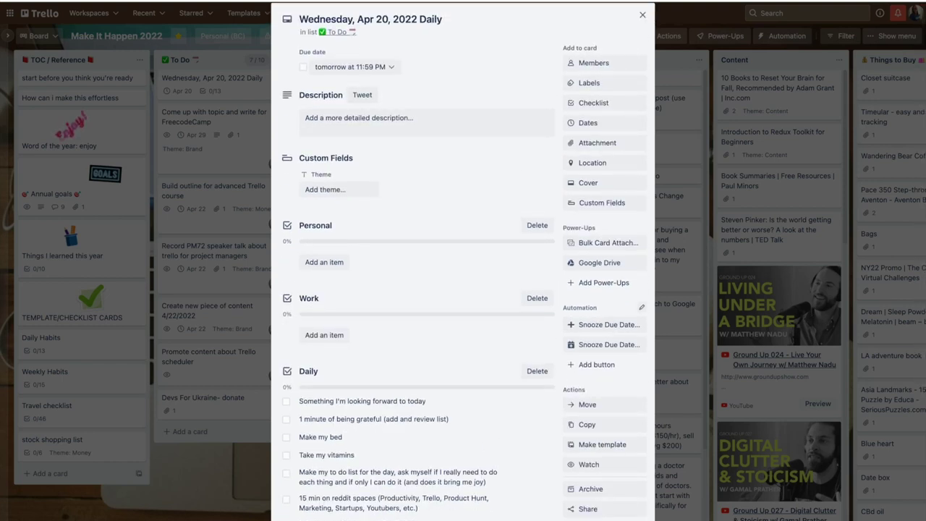
{"action": "scroll", "coordinate": [405, 340], "scroll_direction": "down", "scroll_amount": 5}
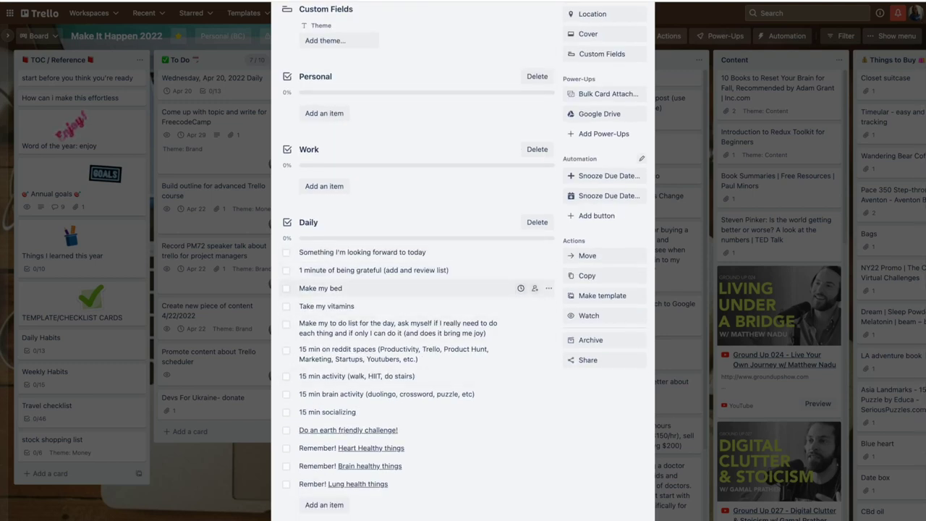
{"action": "scroll", "coordinate": [405, 290], "scroll_direction": "up", "scroll_amount": 1}
{"action": "scroll", "coordinate": [405, 319], "scroll_direction": "up", "scroll_amount": 5}
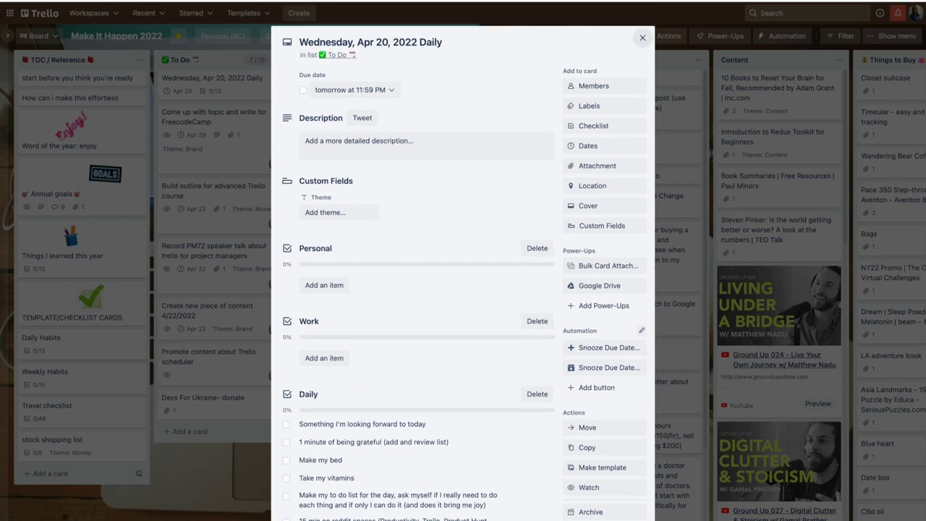
{"action": "left_click", "coordinate": [641, 37]}
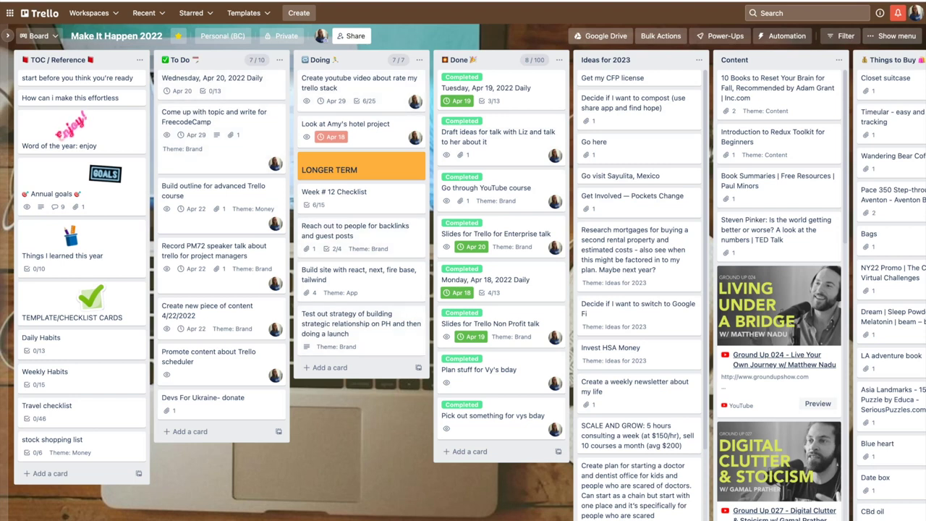
Move the "Wednesday, Apr 20, 2022 Daily" card from To Do to Doing, placing it second in the list.
{"action": "left_click_drag", "start_coordinate": [217, 81], "coordinate": [357, 127]}
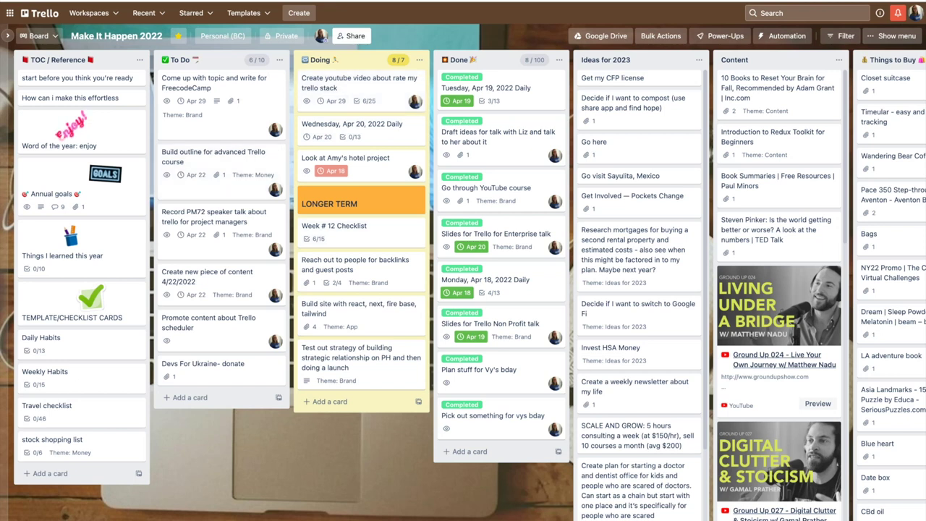
Look through the Make It Happen 2022 board's Ideas for 2023, Content, Things to Buy and Book notes lists.
{"action": "scroll", "coordinate": [506, 101], "scroll_direction": "right", "scroll_amount": 3}
{"action": "scroll", "coordinate": [506, 101], "scroll_direction": "right", "scroll_amount": 4}
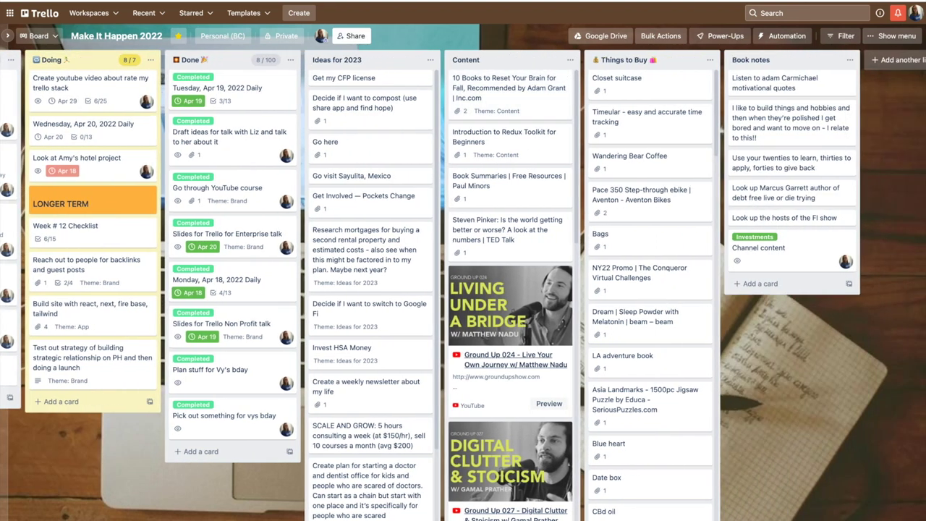
{"action": "scroll", "coordinate": [374, 108], "scroll_direction": "left", "scroll_amount": 1}
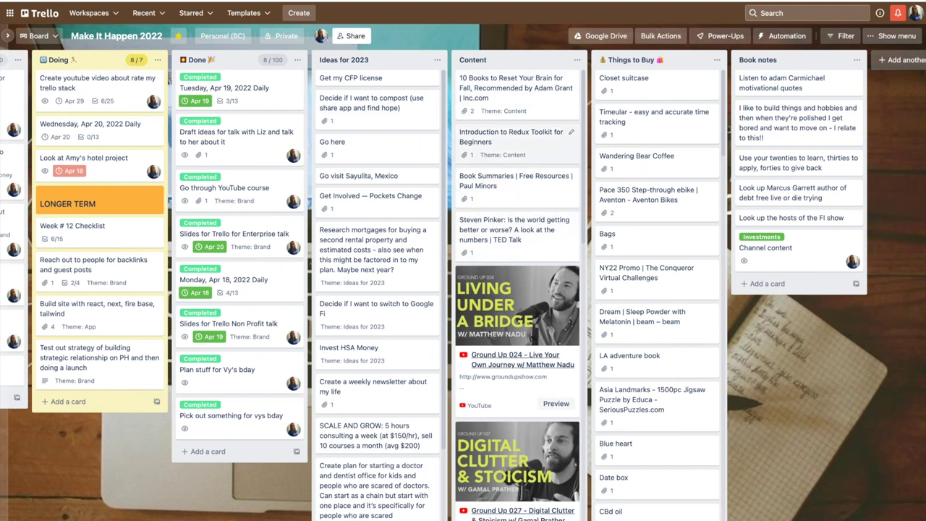
{"action": "scroll", "coordinate": [518, 105], "scroll_direction": "down", "scroll_amount": 1}
{"action": "scroll", "coordinate": [517, 105], "scroll_direction": "up", "scroll_amount": 1}
{"action": "scroll", "coordinate": [517, 145], "scroll_direction": "left", "scroll_amount": 3}
{"action": "scroll", "coordinate": [517, 145], "scroll_direction": "left", "scroll_amount": 5}
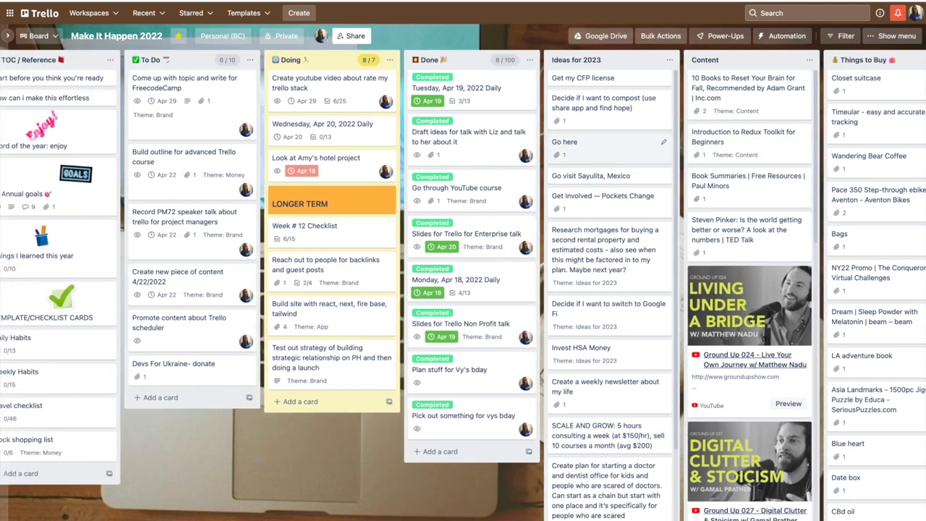
{"action": "scroll", "coordinate": [517, 144], "scroll_direction": "right", "scroll_amount": 6}
{"action": "scroll", "coordinate": [517, 144], "scroll_direction": "left", "scroll_amount": 4}
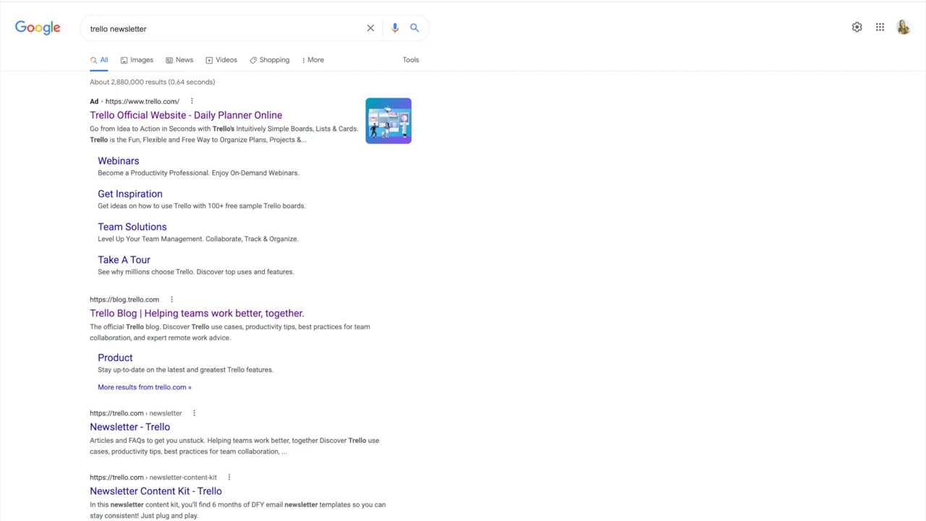
Open the Trello Blog from the Google results for "trello newsletter".
{"action": "left_click", "coordinate": [197, 313]}
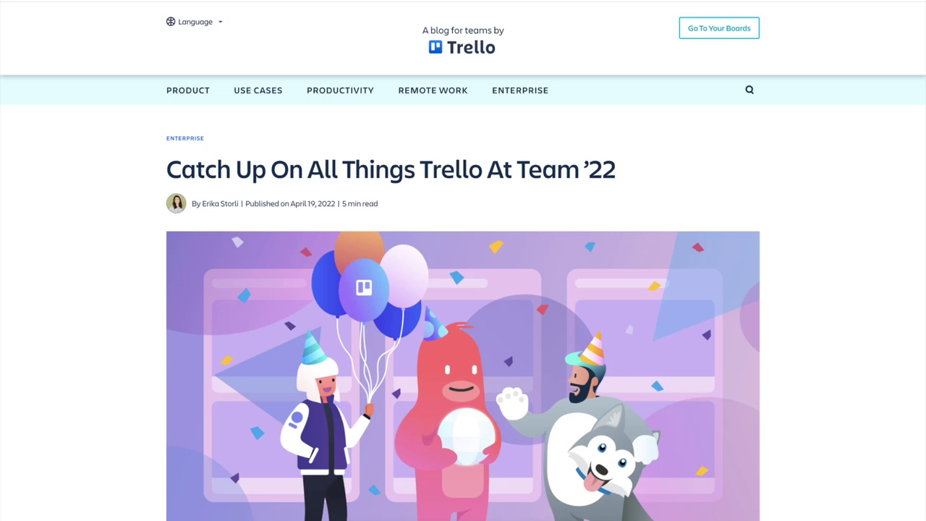
Switch to the Amazon page for the Canon EOS Rebel T8i EF-S 18-55mm lens kit and examine its product details.
{"action": "key", "text": "super+t"}
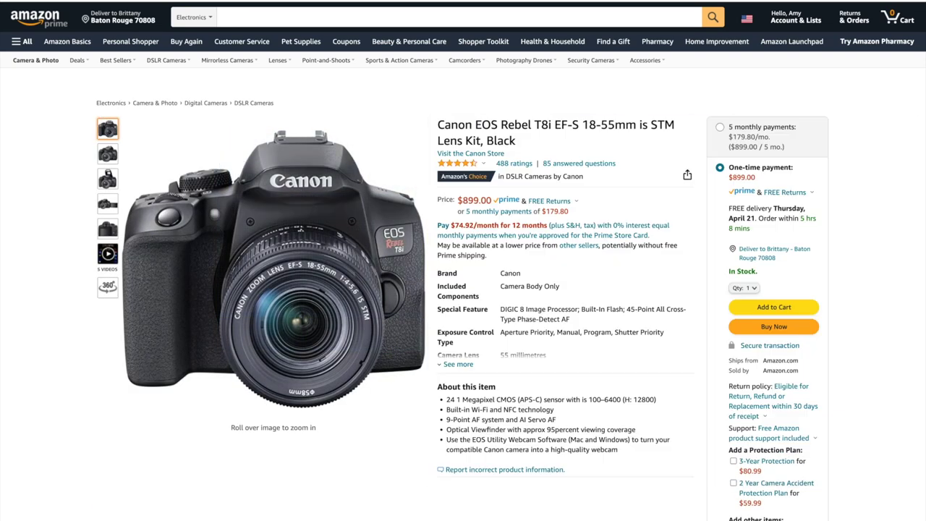
{"action": "scroll", "coordinate": [463, 260], "scroll_direction": "down", "scroll_amount": 2}
{"action": "scroll", "coordinate": [463, 260], "scroll_direction": "up", "scroll_amount": 2}
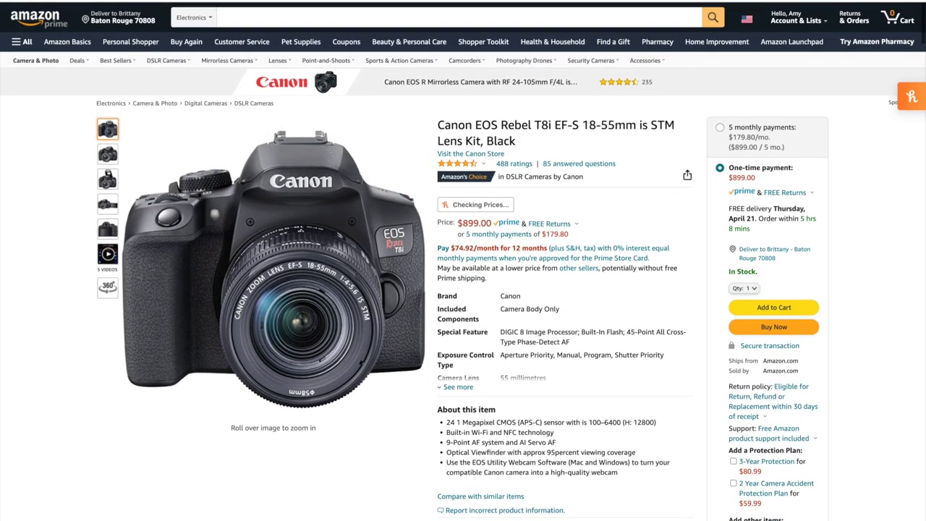
{"action": "scroll", "coordinate": [463, 261], "scroll_direction": "down", "scroll_amount": 3}
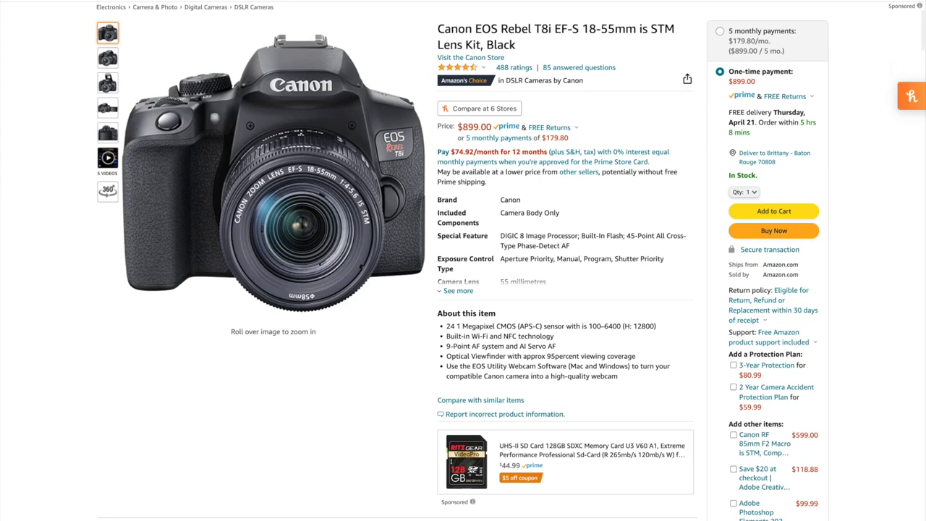
{"action": "scroll", "coordinate": [463, 261], "scroll_direction": "up", "scroll_amount": 1}
{"action": "scroll", "coordinate": [463, 261], "scroll_direction": "down", "scroll_amount": 1}
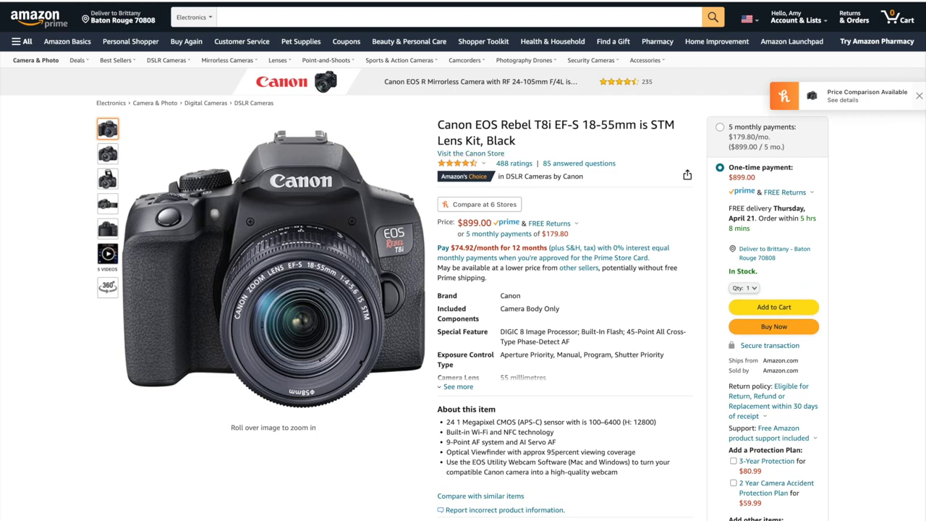
{"action": "mouse_move", "coordinate": [321, 227]}
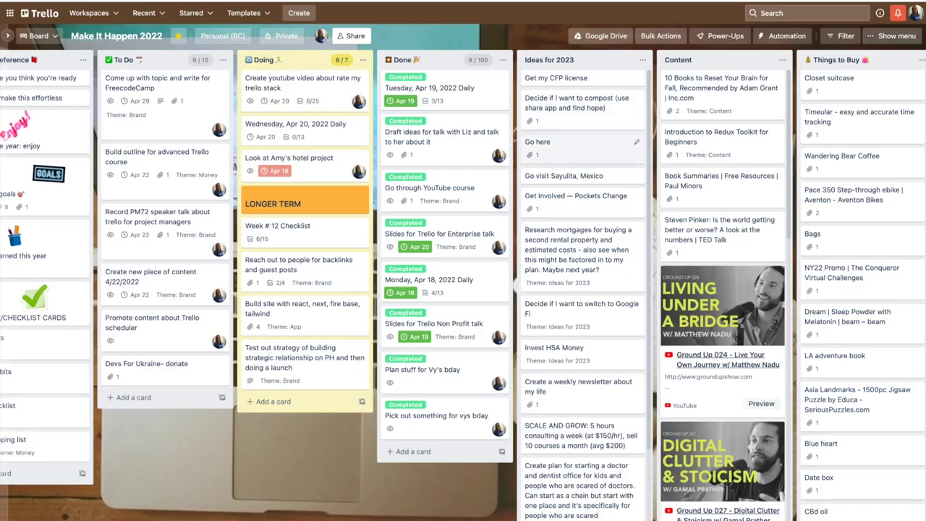
Return to the Trello board, check the Amazon Canon EOS Rebel T8i card in Things to Buy for its attached link, and close it.
{"action": "scroll", "coordinate": [462, 290], "scroll_direction": "right", "scroll_amount": 4}
{"action": "scroll", "coordinate": [575, 290], "scroll_direction": "down", "scroll_amount": 3}
{"action": "scroll", "coordinate": [575, 289], "scroll_direction": "down", "scroll_amount": 5}
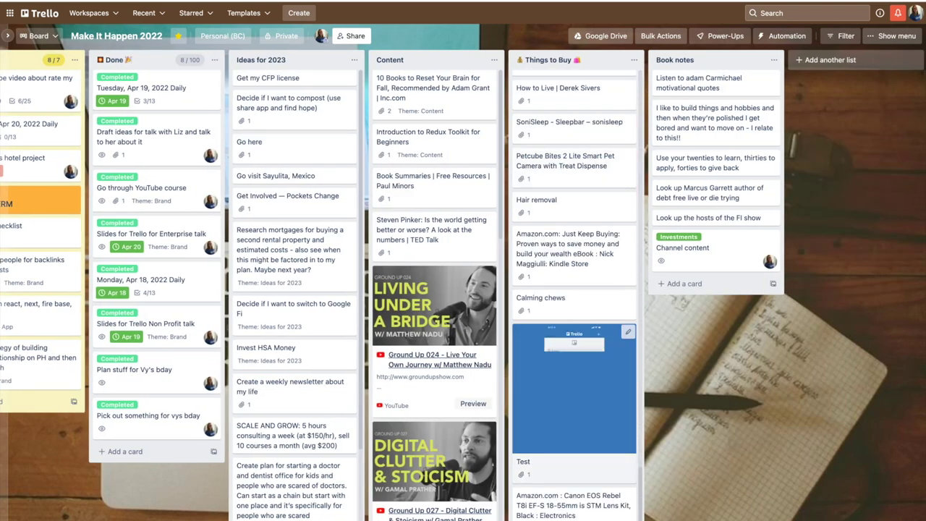
{"action": "left_click", "coordinate": [567, 504]}
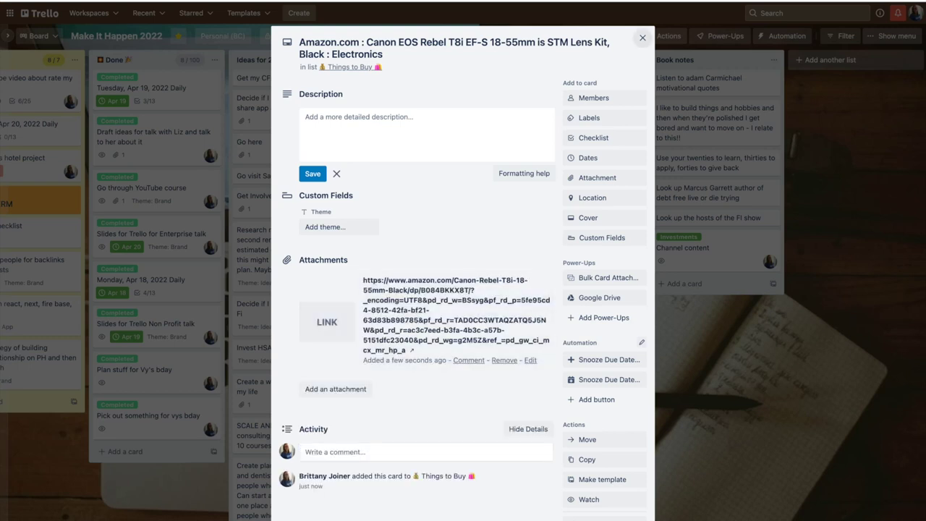
{"action": "left_click", "coordinate": [642, 37]}
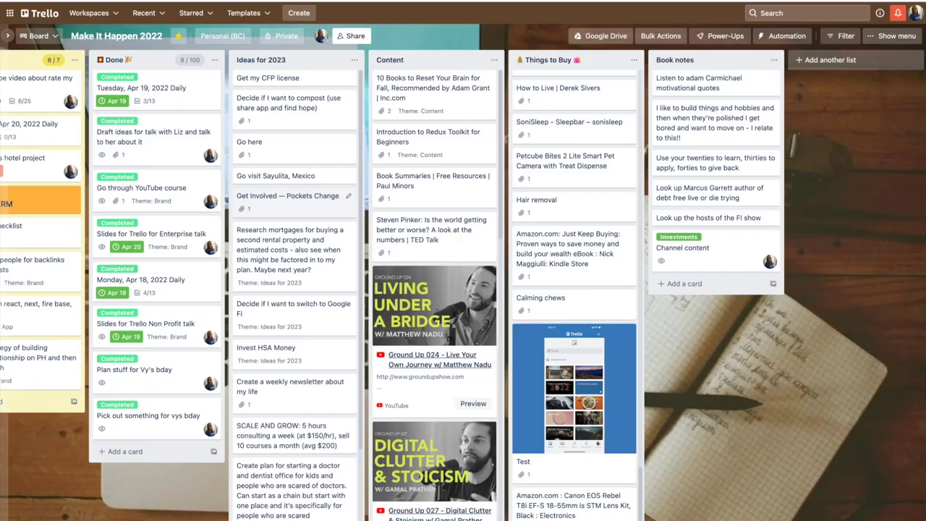
{"action": "scroll", "coordinate": [390, 188], "scroll_direction": "left", "scroll_amount": 3}
{"action": "scroll", "coordinate": [463, 290], "scroll_direction": "left", "scroll_amount": 2}
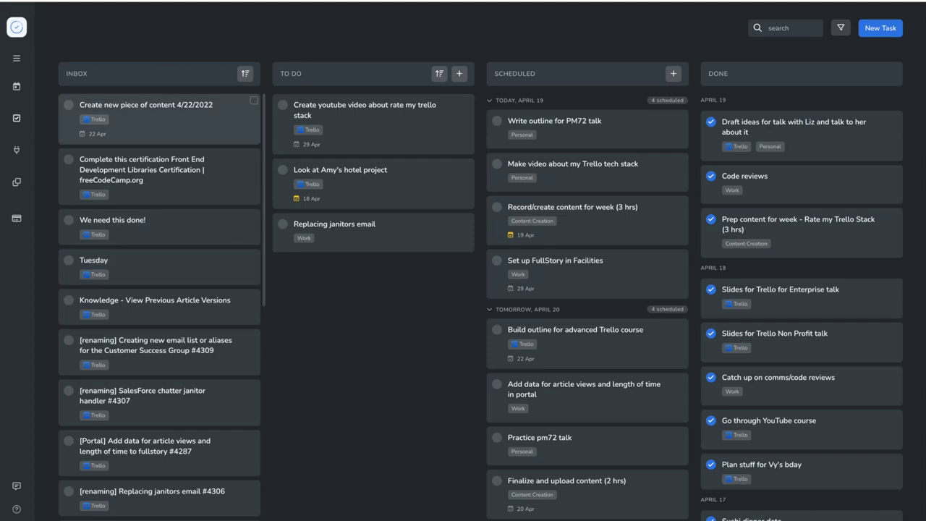
In the task planner, move "Create new piece of content 4/22/2022" from Inbox to To Do and on to today's Scheduled group.
{"action": "left_click_drag", "start_coordinate": [159, 118], "coordinate": [372, 115]}
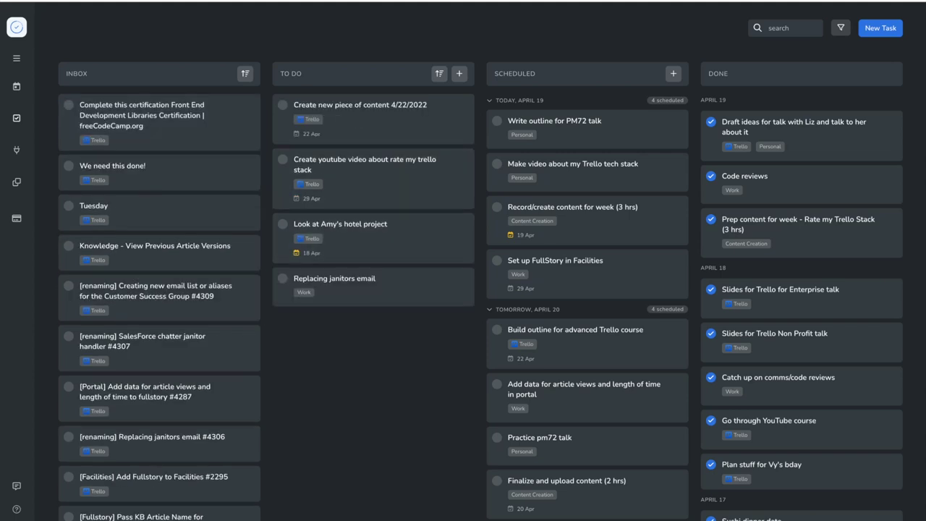
{"action": "left_click_drag", "start_coordinate": [372, 118], "coordinate": [587, 318]}
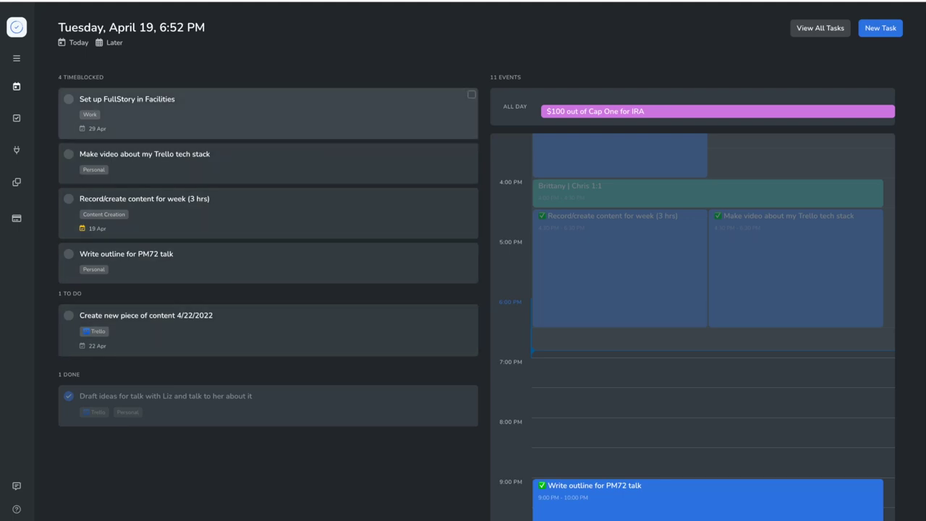
Timeblock "Create new piece of content 4/22/2022" on today's calendar from 7:00 PM to 8:15 PM.
{"action": "left_click_drag", "start_coordinate": [268, 330], "coordinate": [692, 372]}
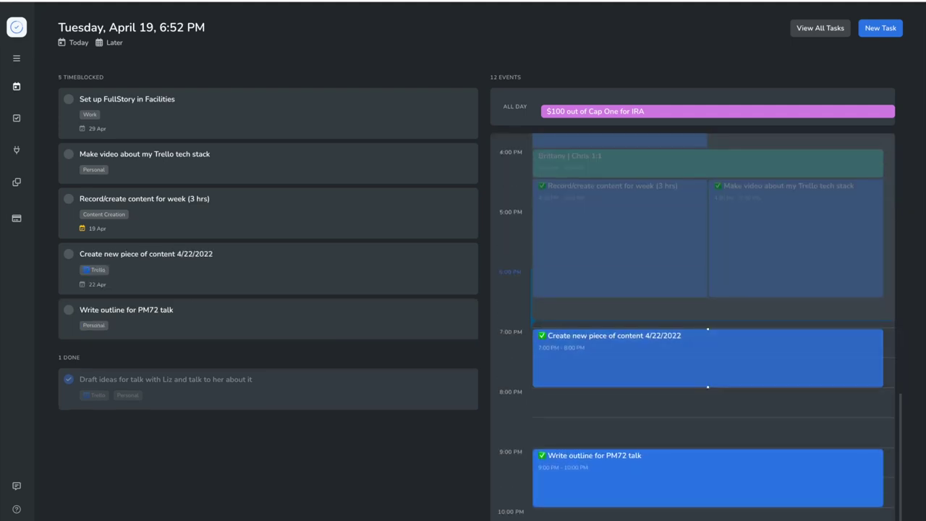
{"action": "mouse_move", "coordinate": [708, 386]}
{"action": "left_mouse_down"}
{"action": "mouse_move", "coordinate": [708, 400]}
{"action": "mouse_move", "coordinate": [707, 343]}
{"action": "mouse_move", "coordinate": [707, 402]}
{"action": "left_mouse_up"}
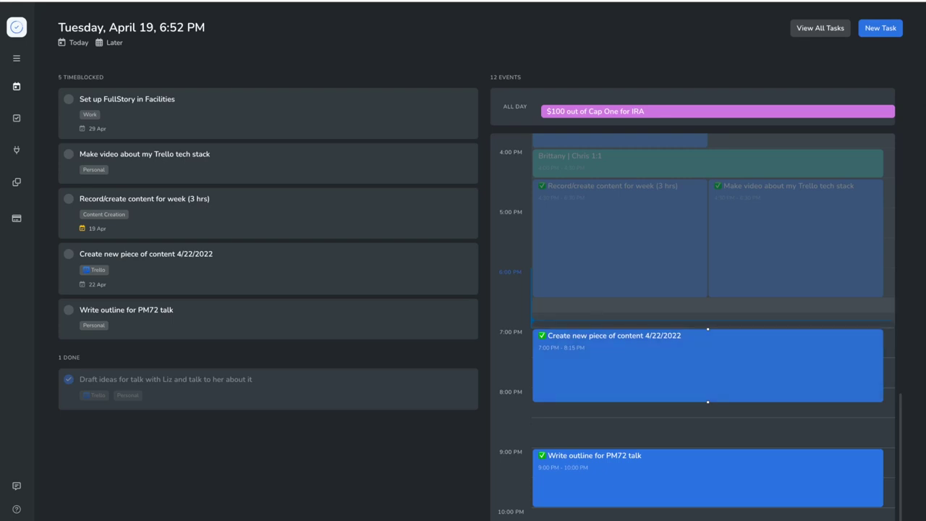
Review today's calendar from morning to evening, checking the meetings and timeblocked tasks.
{"action": "scroll", "coordinate": [693, 325], "scroll_direction": "up", "scroll_amount": 5}
{"action": "scroll", "coordinate": [693, 326], "scroll_direction": "down", "scroll_amount": 5}
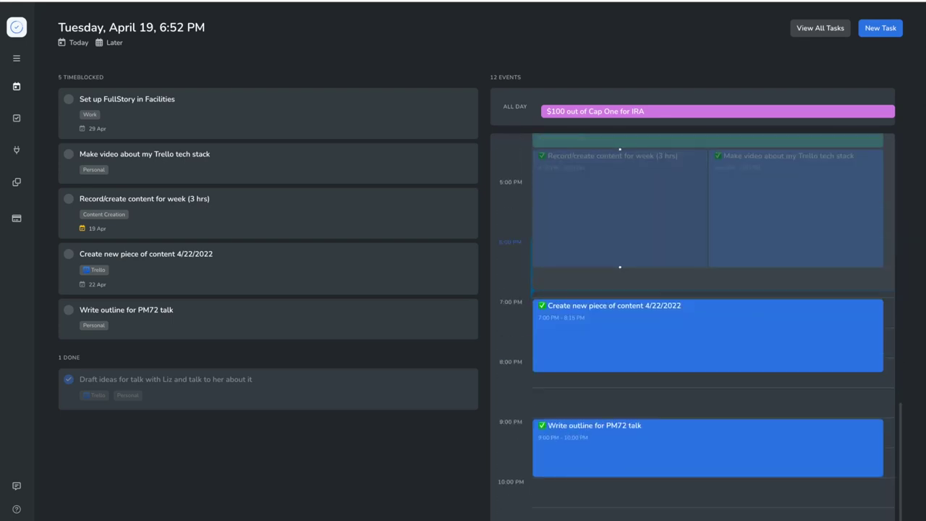
{"action": "scroll", "coordinate": [692, 325], "scroll_direction": "up", "scroll_amount": 4}
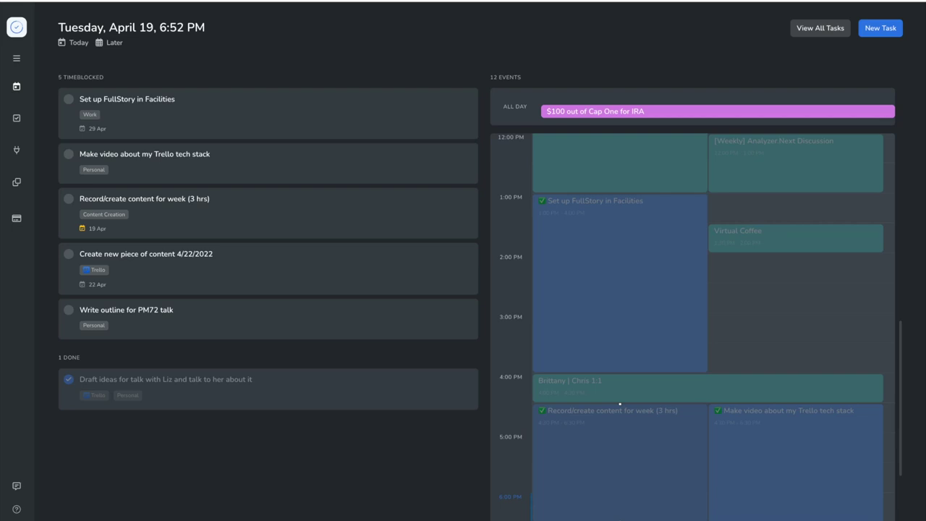
{"action": "scroll", "coordinate": [692, 325], "scroll_direction": "down", "scroll_amount": 2}
{"action": "scroll", "coordinate": [692, 325], "scroll_direction": "up", "scroll_amount": 7}
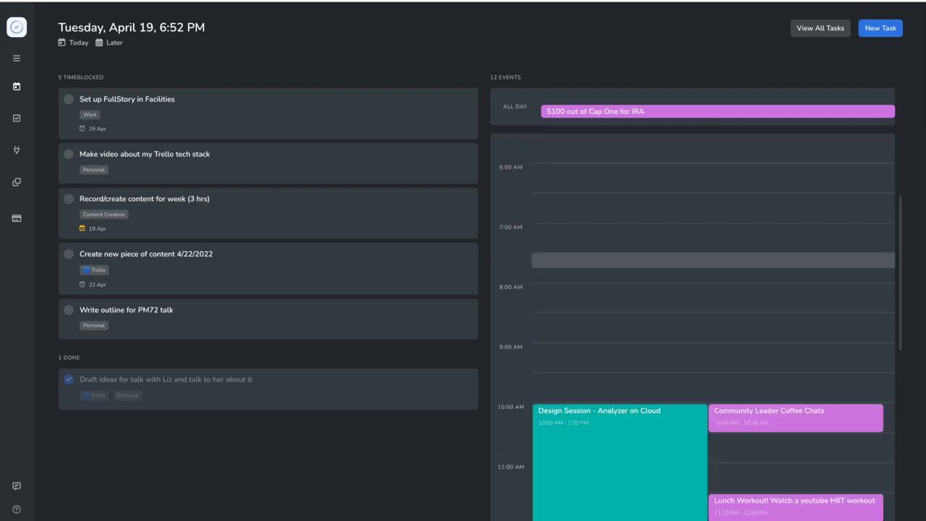
{"action": "scroll", "coordinate": [693, 325], "scroll_direction": "down", "scroll_amount": 3}
{"action": "scroll", "coordinate": [620, 325], "scroll_direction": "down", "scroll_amount": 2}
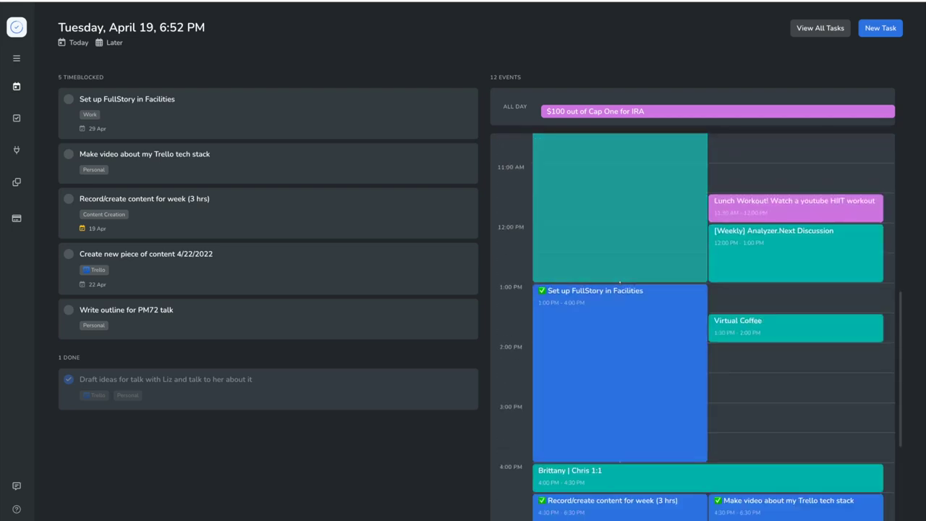
{"action": "scroll", "coordinate": [620, 326], "scroll_direction": "up", "scroll_amount": 2}
{"action": "scroll", "coordinate": [620, 325], "scroll_direction": "down", "scroll_amount": 1}
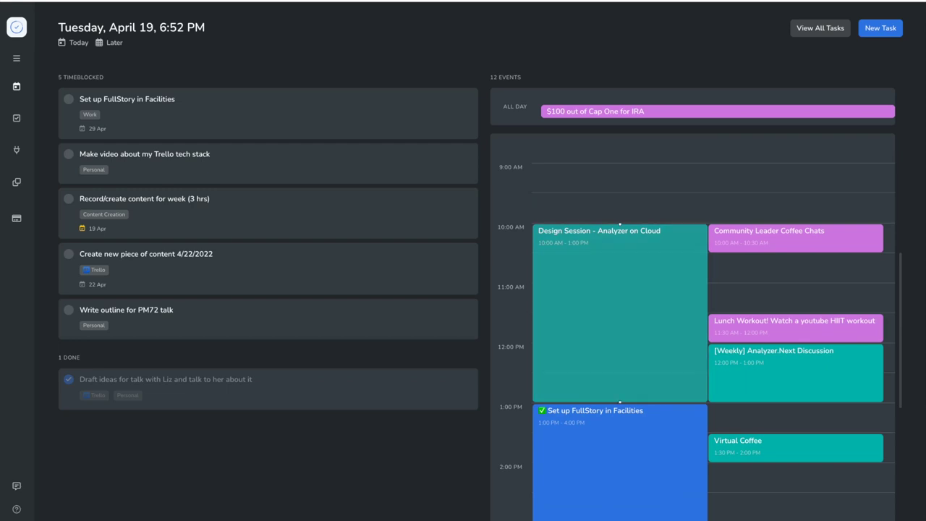
{"action": "scroll", "coordinate": [692, 325], "scroll_direction": "down", "scroll_amount": 3}
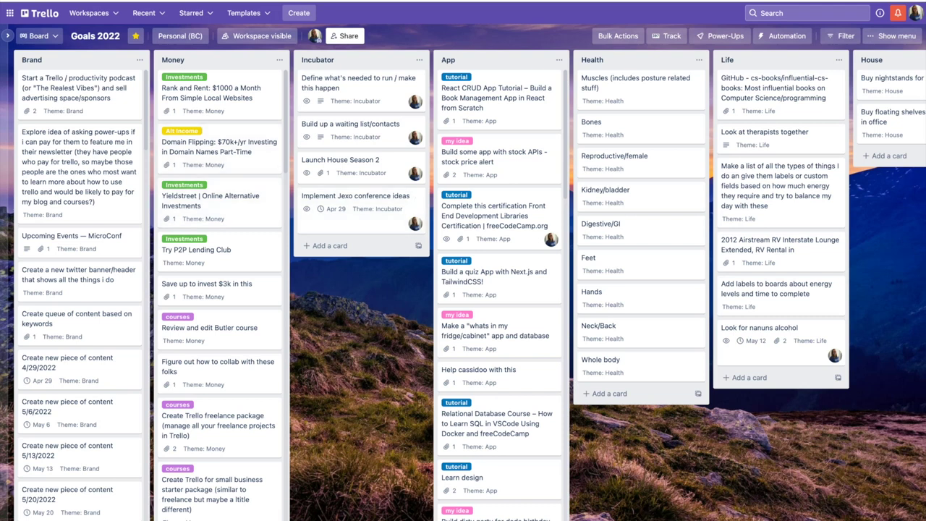
Switch to the Goals 2022 Trello board and look over its themed lists, such as Brand, Money, App and Health.
{"action": "scroll", "coordinate": [463, 285], "scroll_direction": "right", "scroll_amount": 8}
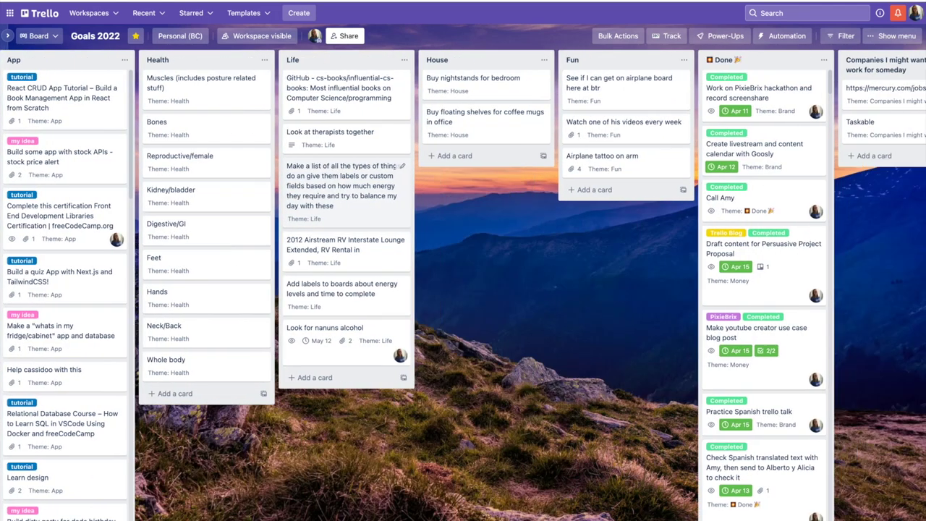
{"action": "scroll", "coordinate": [463, 285], "scroll_direction": "left", "scroll_amount": 8}
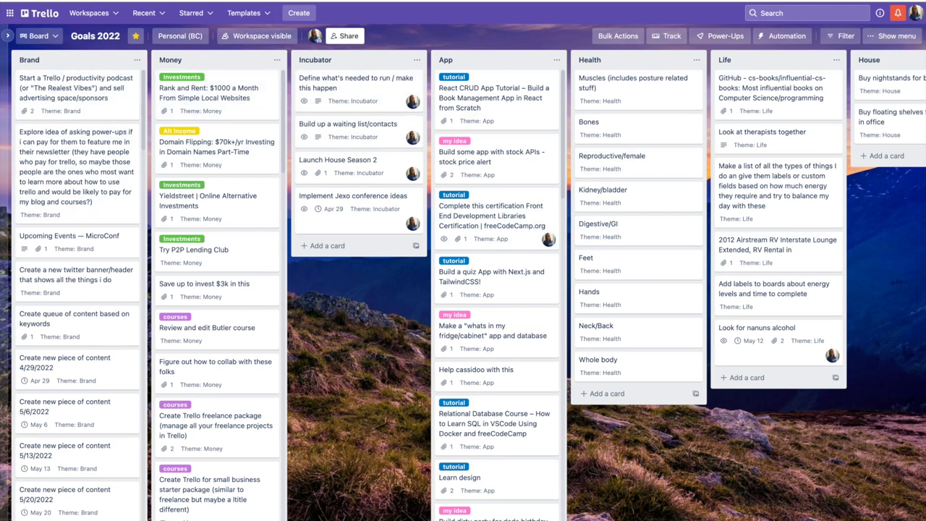
{"action": "scroll", "coordinate": [498, 134], "scroll_direction": "down", "scroll_amount": 2}
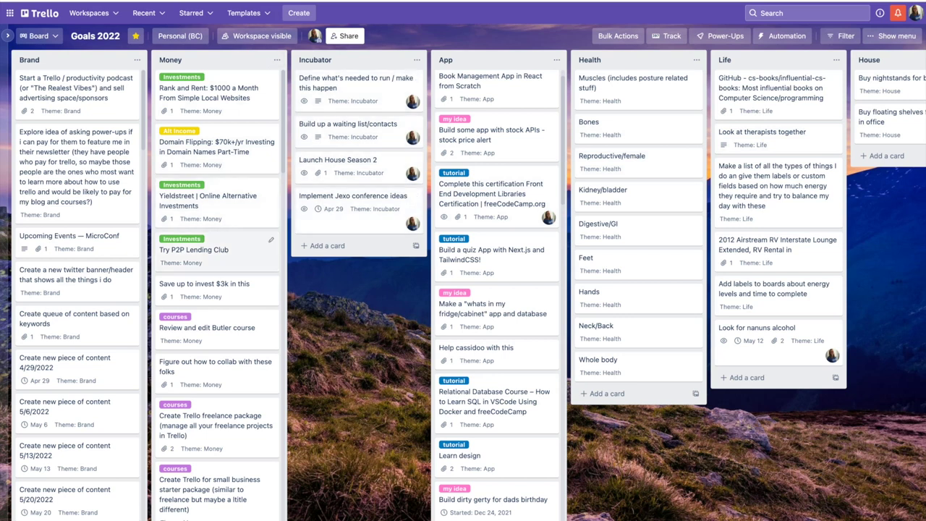
Look through the goal cards in the Money list of the Goals 2022 board.
{"action": "scroll", "coordinate": [268, 196], "scroll_direction": "down", "scroll_amount": 6}
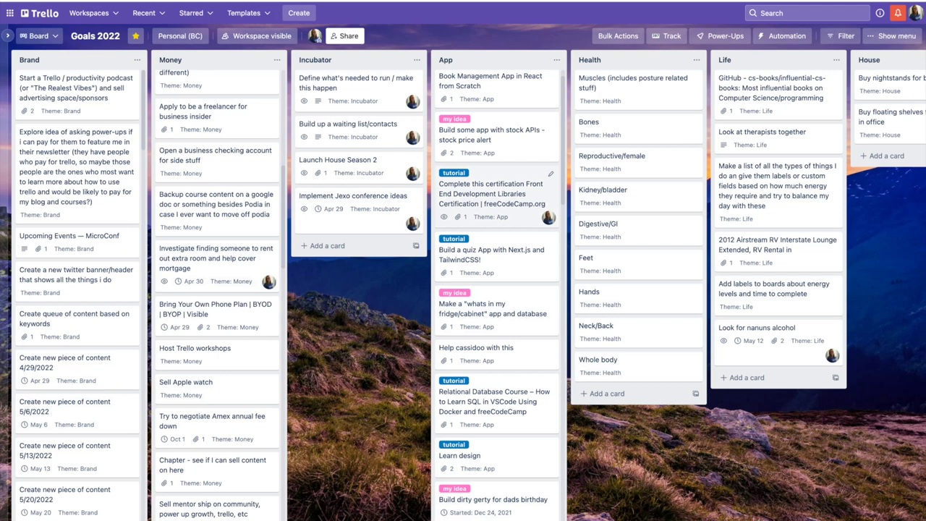
{"action": "scroll", "coordinate": [217, 295], "scroll_direction": "down", "scroll_amount": 5}
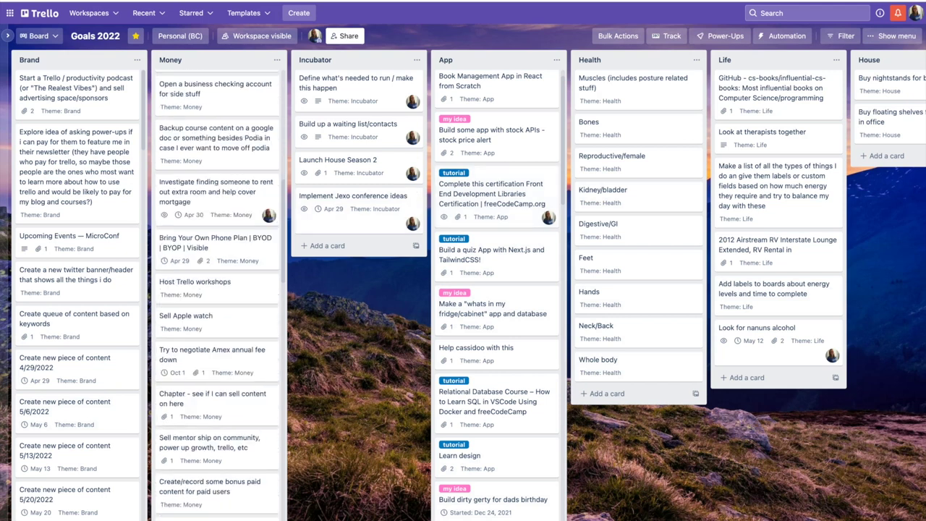
{"action": "scroll", "coordinate": [217, 295], "scroll_direction": "down", "scroll_amount": 1}
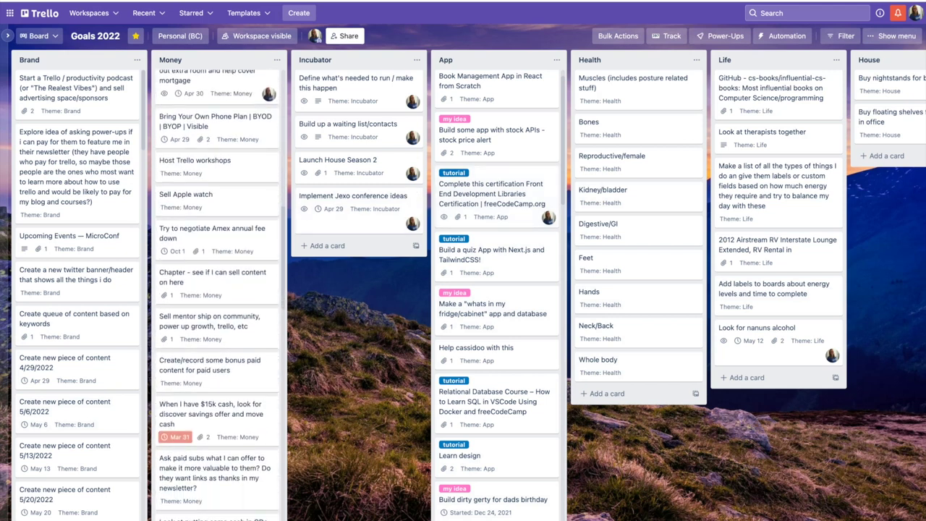
{"action": "scroll", "coordinate": [217, 295], "scroll_direction": "down", "scroll_amount": 1}
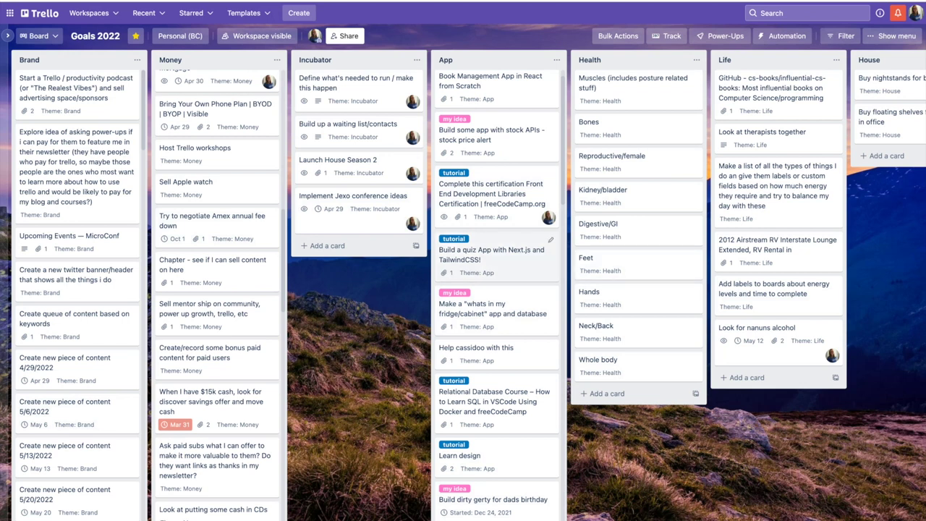
View the Goals 2022 cards on the April 2022 monthly calendar and return to the board of lists.
{"action": "left_click", "coordinate": [39, 35]}
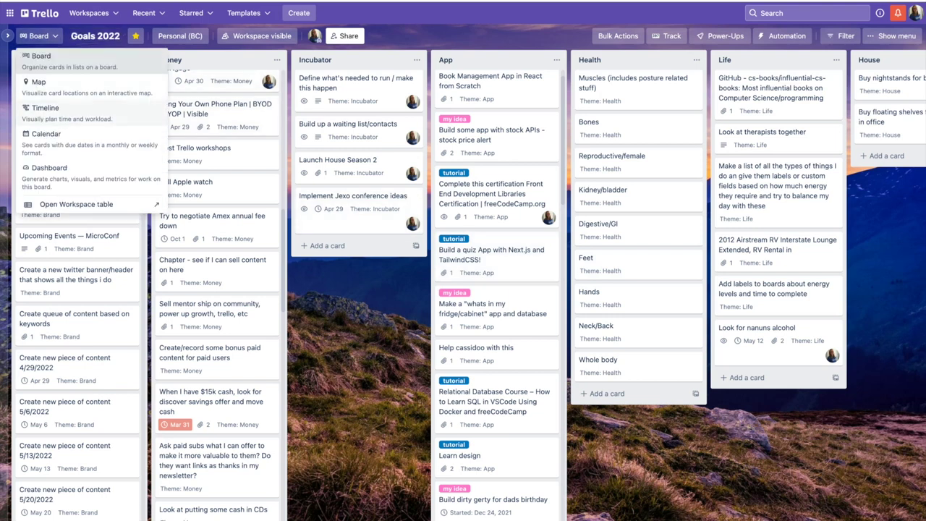
{"action": "left_click", "coordinate": [45, 134]}
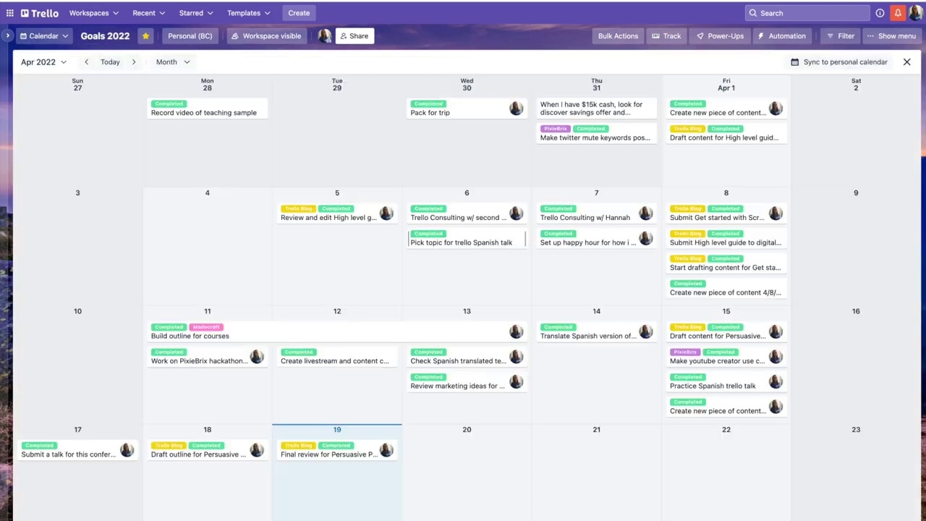
{"action": "scroll", "coordinate": [467, 242], "scroll_direction": "down", "scroll_amount": 2}
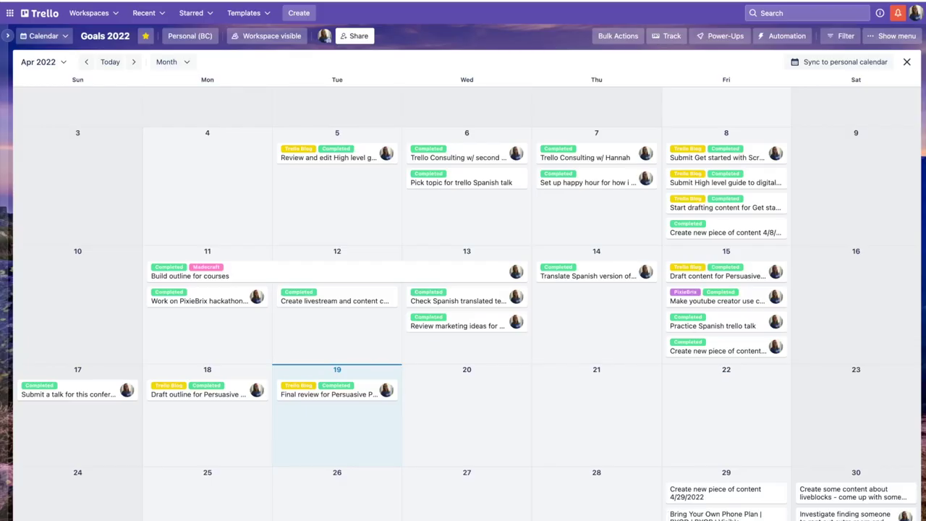
{"action": "key", "text": "Escape"}
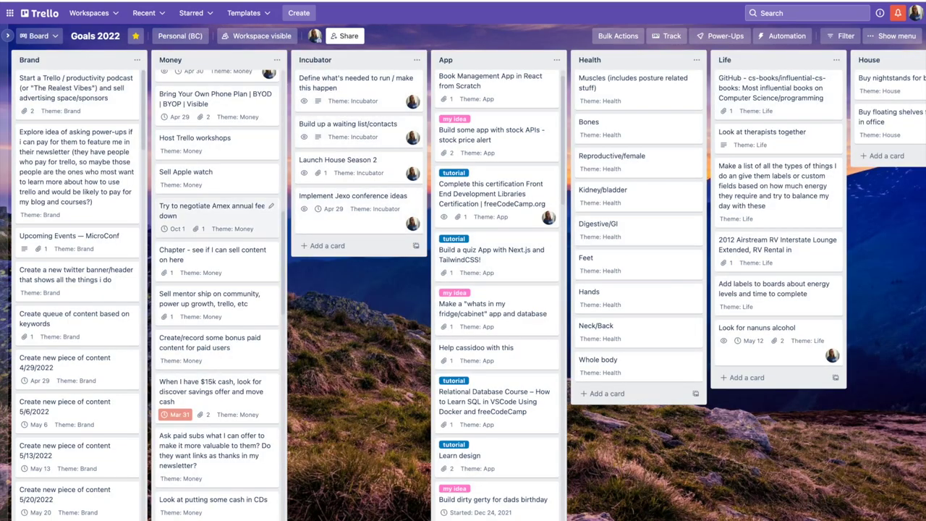
Find the "Move from substack to Ghost" card in the Brand list and add the "queue up" label to it.
{"action": "scroll", "coordinate": [217, 289], "scroll_direction": "down", "scroll_amount": 6}
{"action": "scroll", "coordinate": [217, 294], "scroll_direction": "down", "scroll_amount": 10}
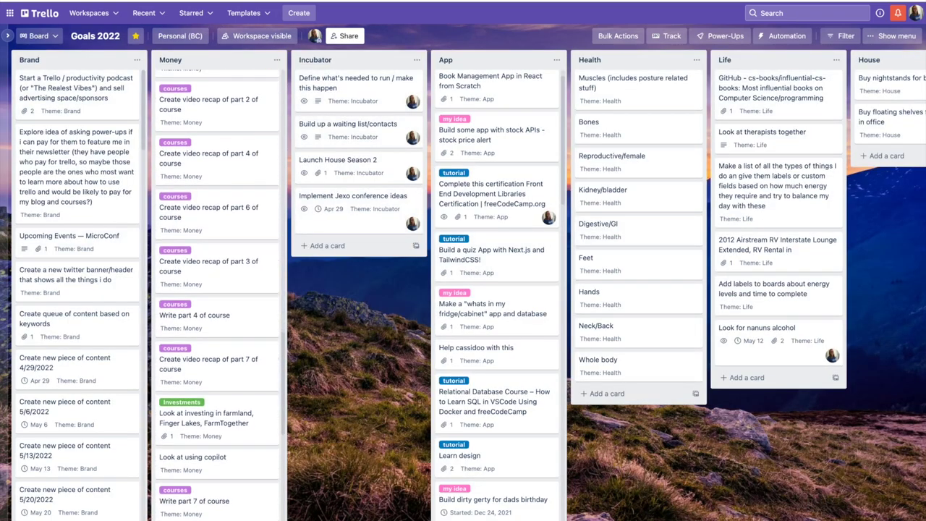
{"action": "scroll", "coordinate": [77, 293], "scroll_direction": "down", "scroll_amount": 3}
{"action": "scroll", "coordinate": [78, 295], "scroll_direction": "down", "scroll_amount": 15}
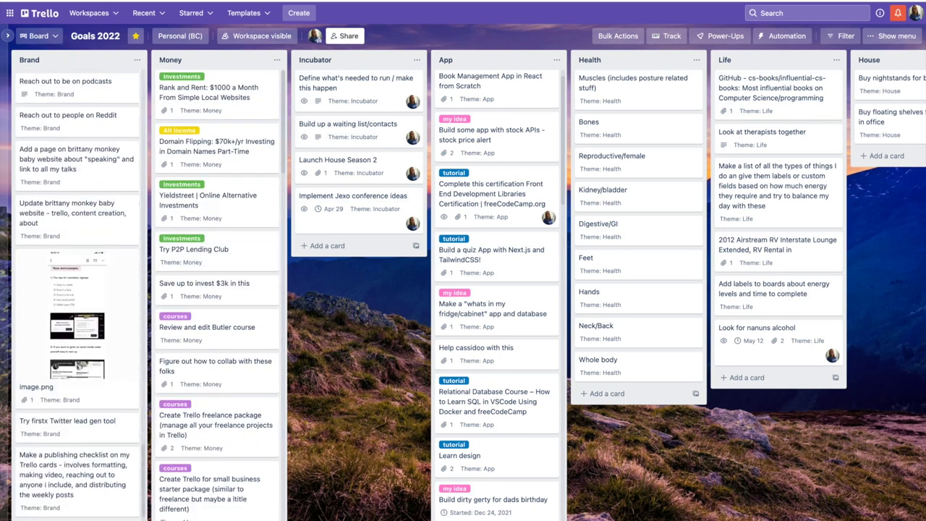
{"action": "scroll", "coordinate": [77, 295], "scroll_direction": "down", "scroll_amount": 3}
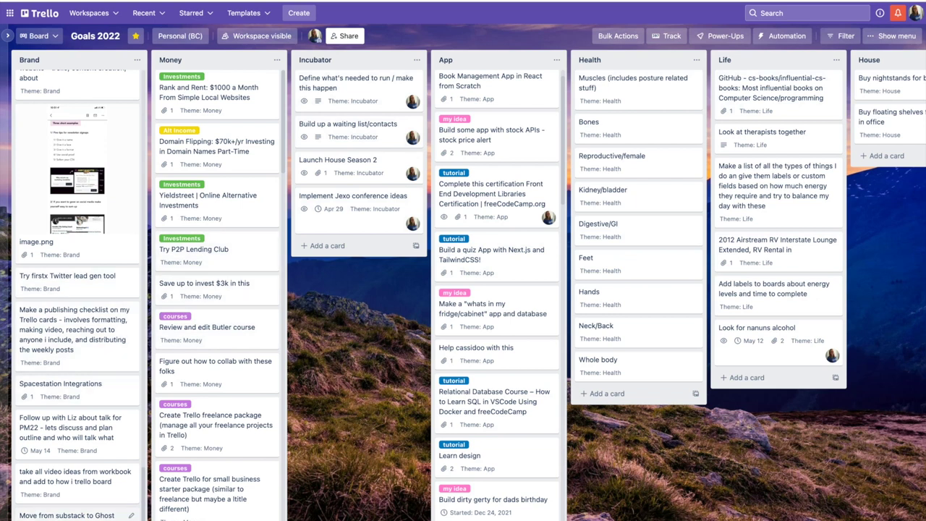
{"action": "left_click", "coordinate": [66, 515]}
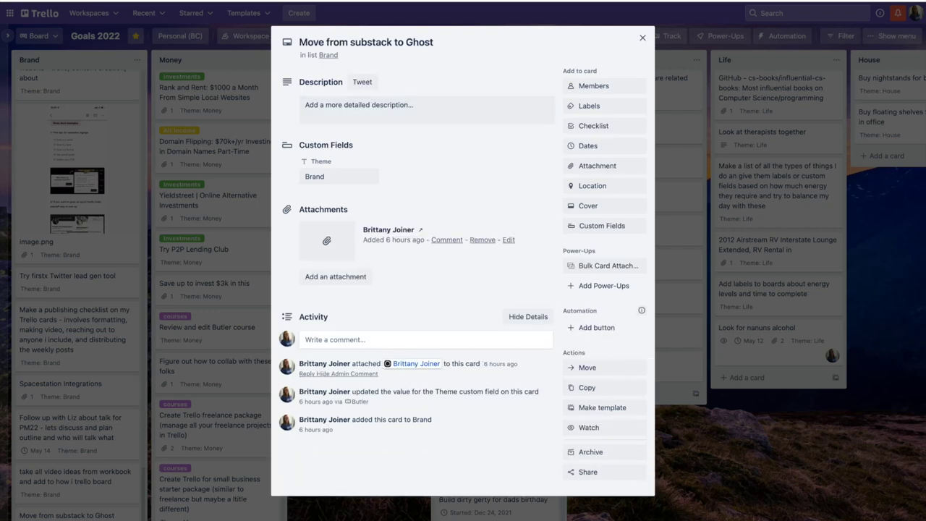
{"action": "left_click", "coordinate": [604, 106]}
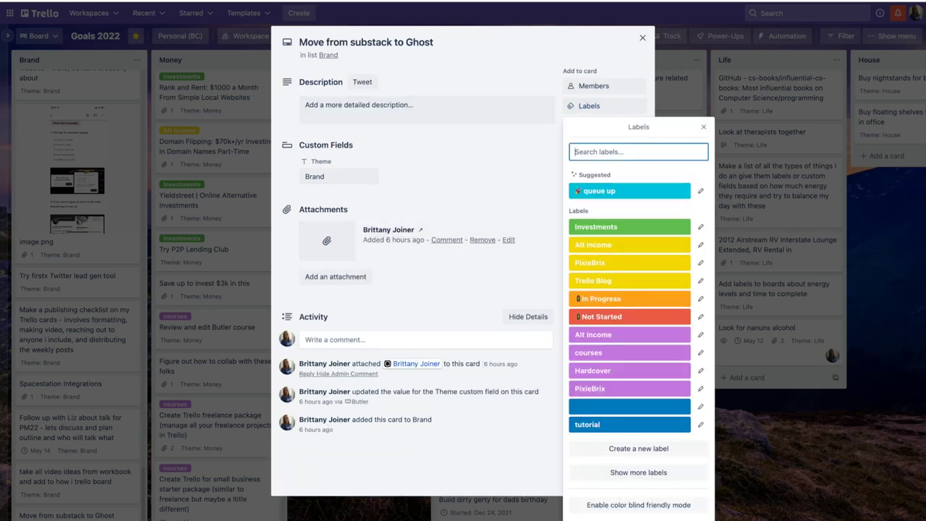
{"action": "left_click", "coordinate": [629, 190]}
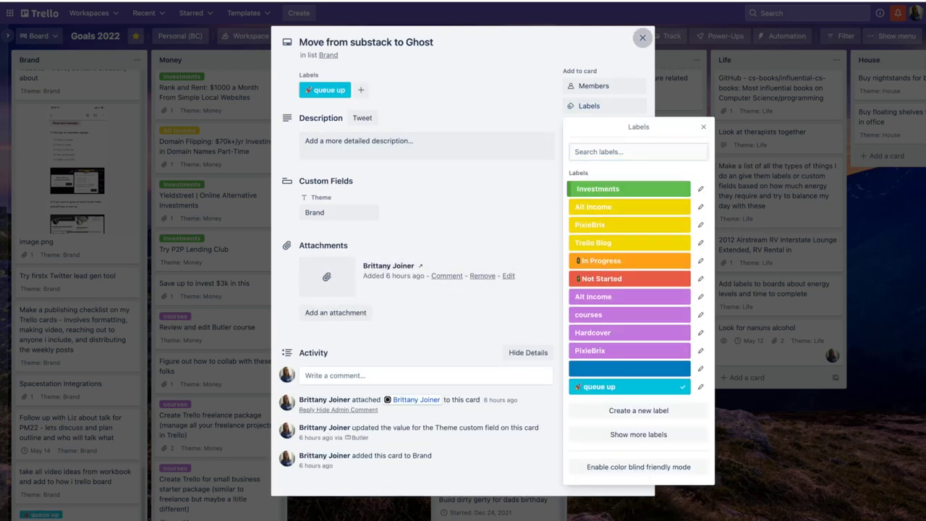
{"action": "left_click", "coordinate": [642, 37]}
Find the Make It Happen 2022 board by name and switch to it.
{"action": "scroll", "coordinate": [109, 506], "scroll_direction": "up", "scroll_amount": 1}
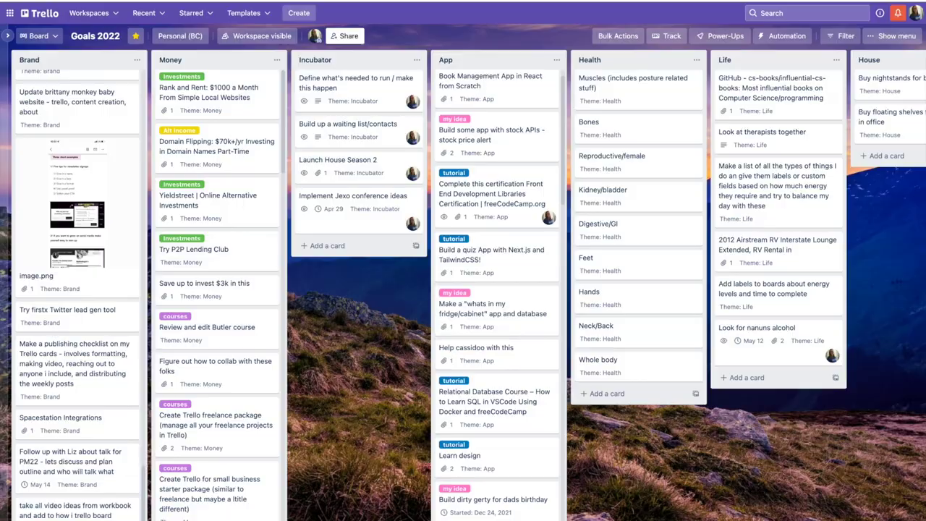
{"action": "type", "text": "bmake"}
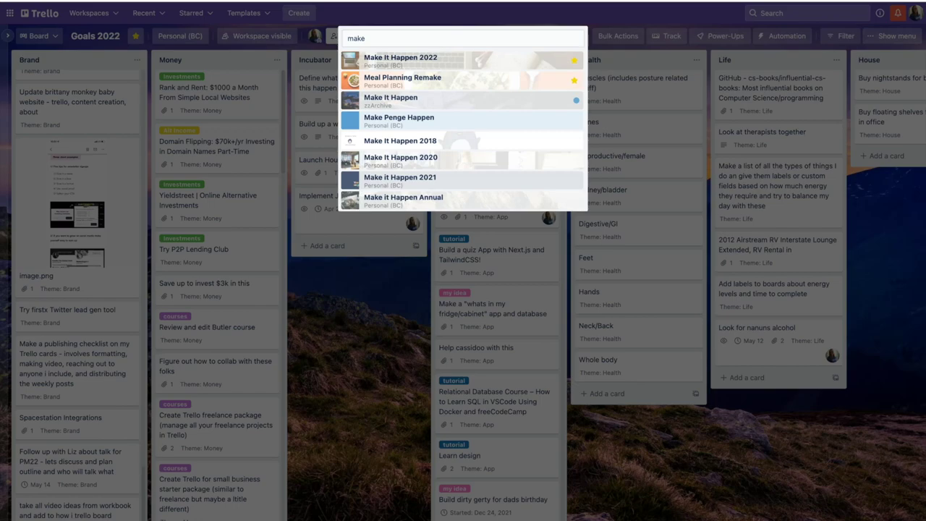
{"action": "key", "text": "Escape"}
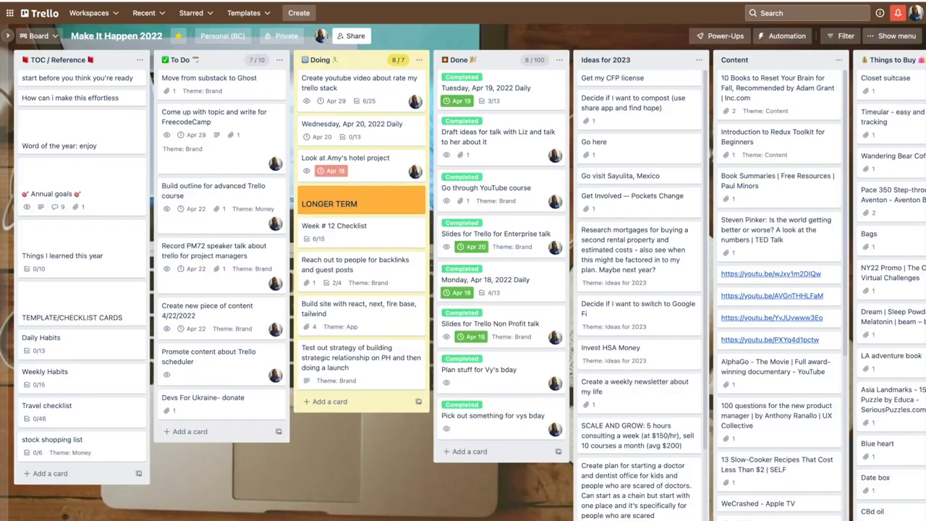
Add the "send back" label to the "Move from substack to Ghost" card in To Do and close the card.
{"action": "left_click", "coordinate": [210, 81]}
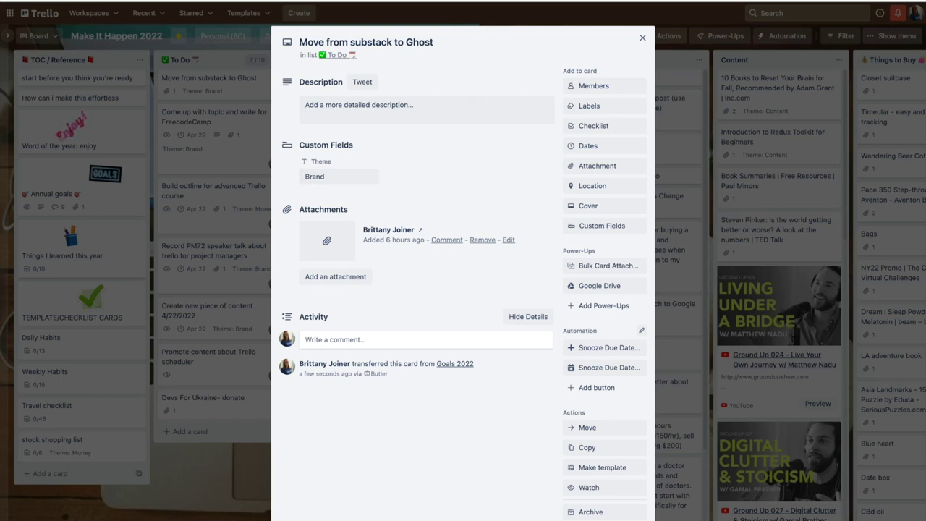
{"action": "double_click", "coordinate": [321, 161]}
{"action": "left_click", "coordinate": [338, 176]}
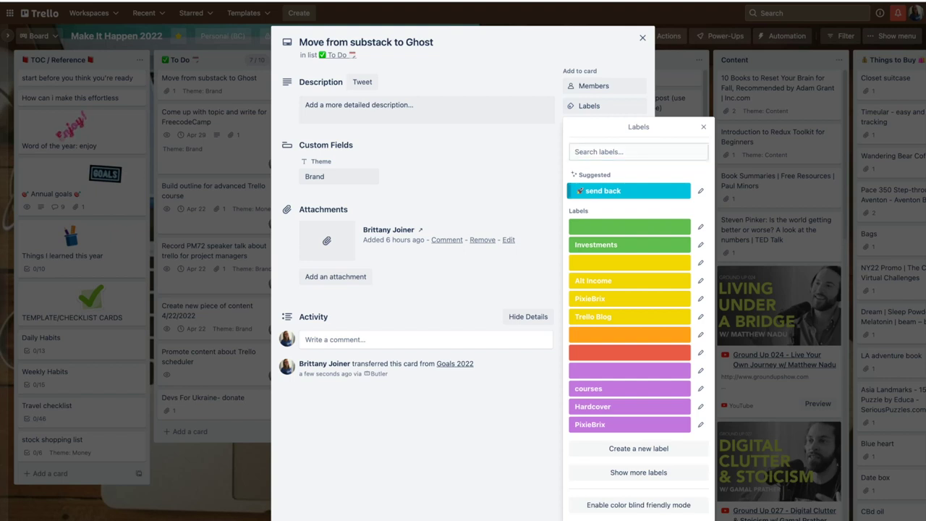
{"action": "left_click", "coordinate": [629, 190]}
{"action": "left_click", "coordinate": [643, 38]}
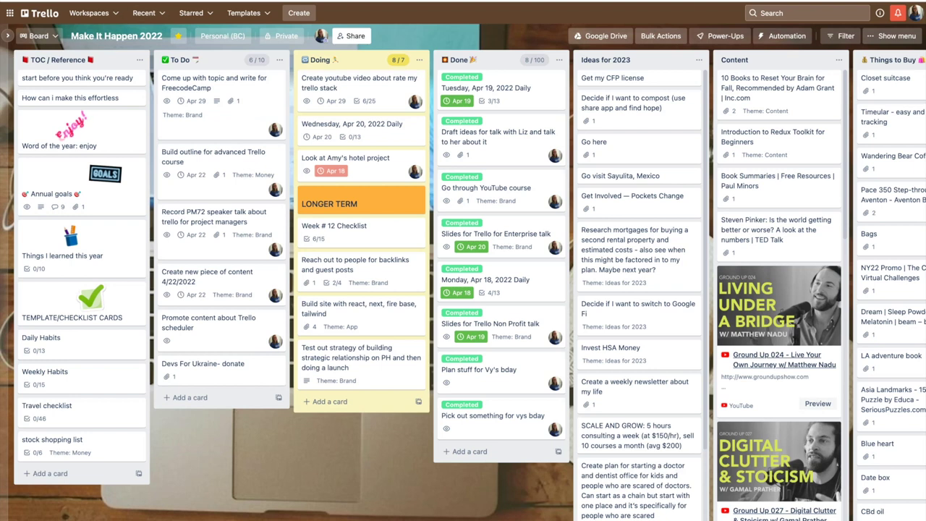
Search the boards for "goals" and switch back to the Goals 2022 board.
{"action": "key", "text": "slash"}
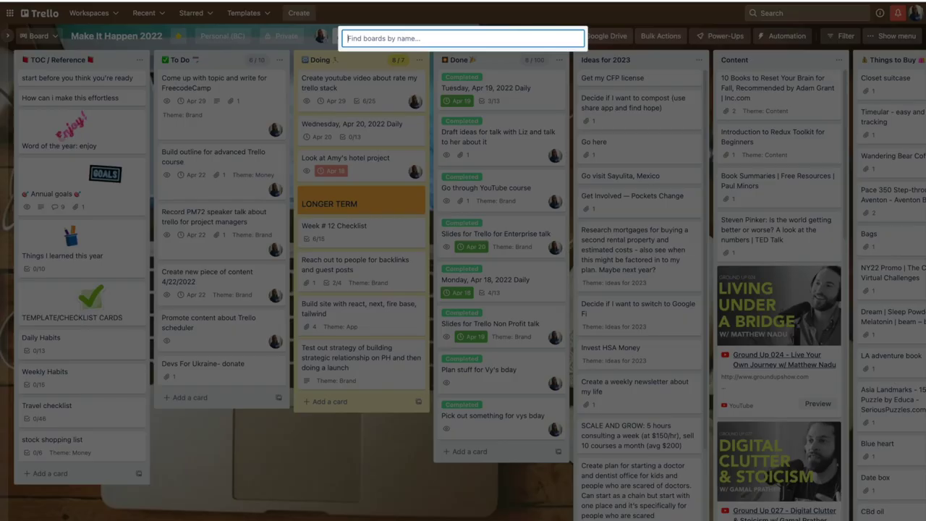
{"action": "type", "text": "goals"}
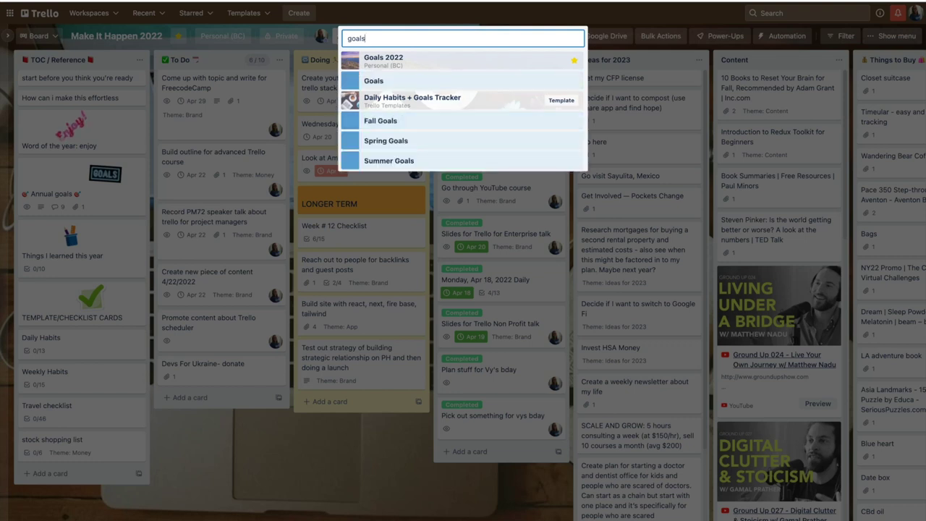
{"action": "key", "text": "Down"}
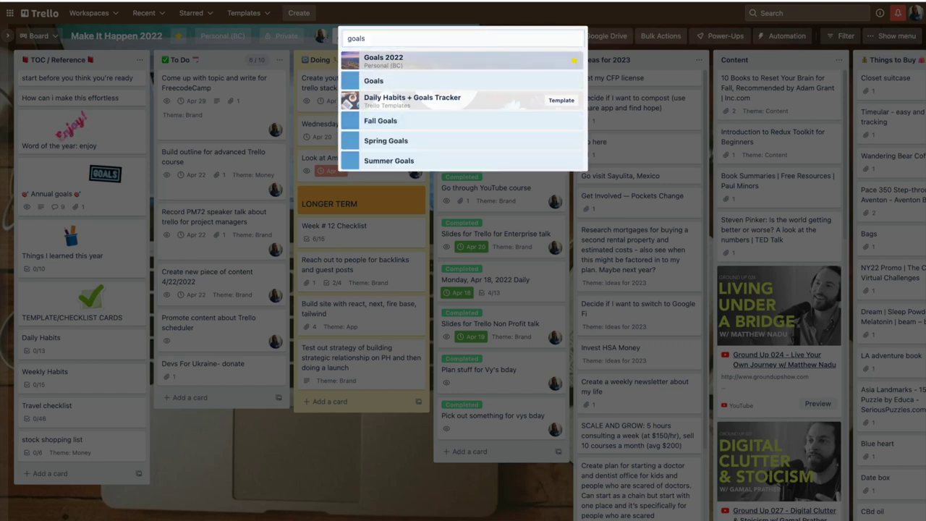
{"action": "key", "text": "Return"}
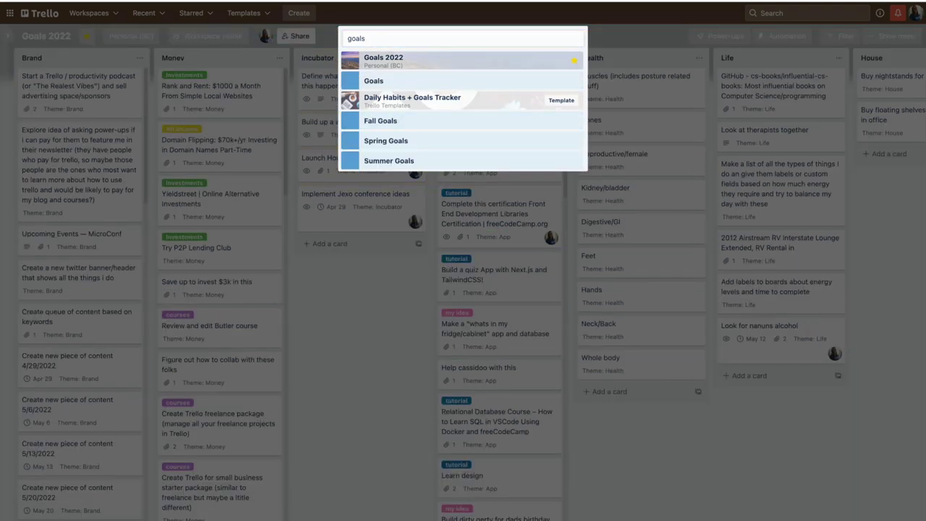
{"action": "scroll", "coordinate": [79, 289], "scroll_direction": "down", "scroll_amount": 15}
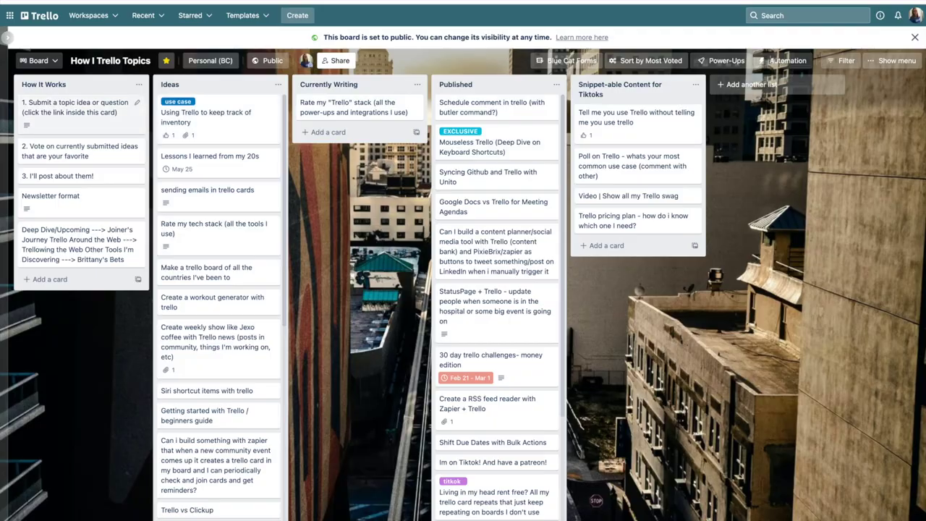
Open the topic submission form from the first How It Works card and enter a one-line idea about rating the author's trello stack.
{"action": "left_click", "coordinate": [72, 107]}
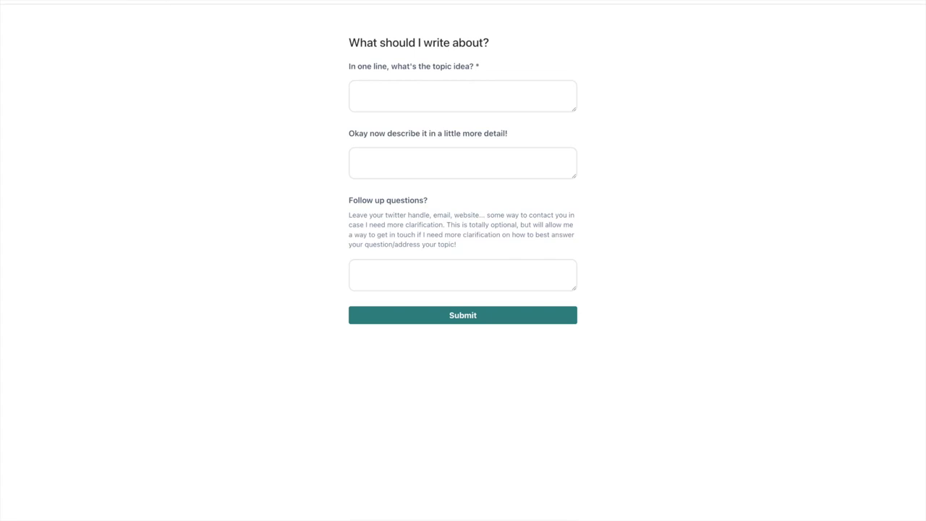
{"action": "left_click", "coordinate": [356, 91]}
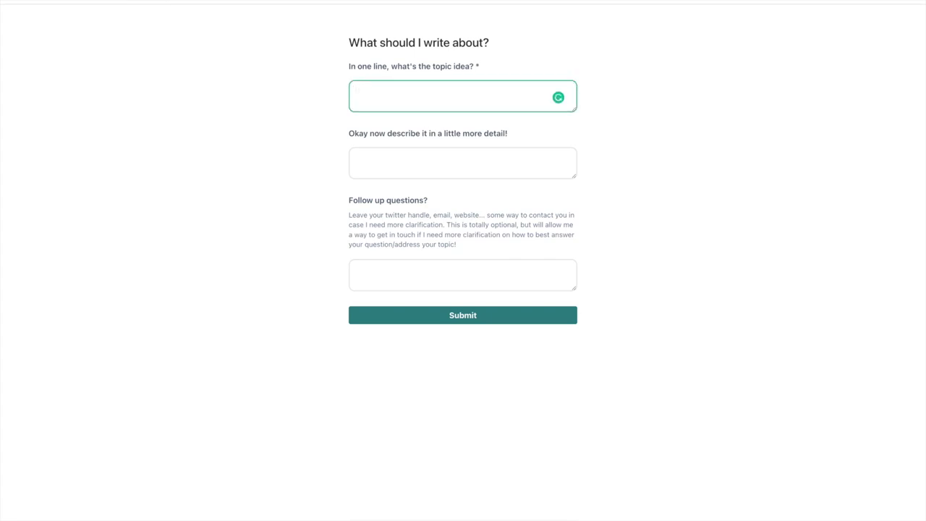
{"action": "type", "text": "rate britt's trello stack"}
Describe the topic as "i want to see what you do in trello all the time" and submit the form without contact details.
{"action": "left_click", "coordinate": [355, 158]}
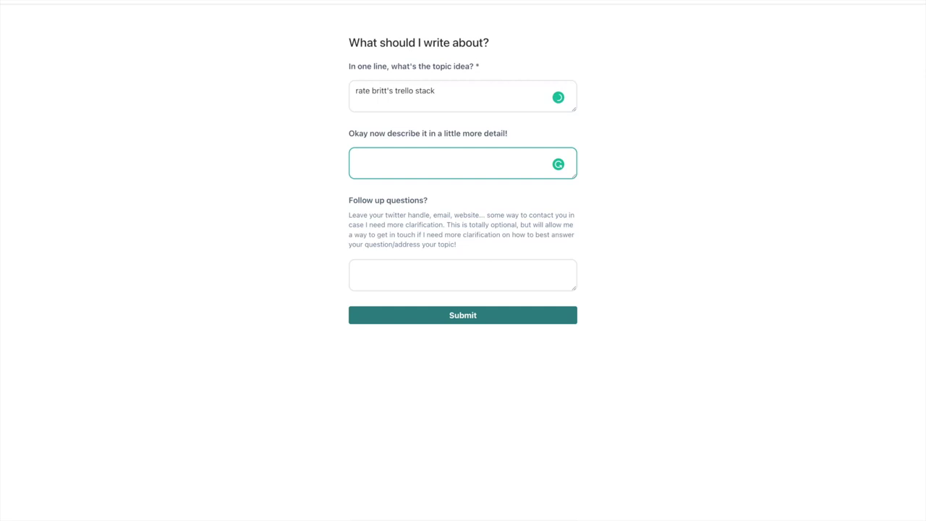
{"action": "type", "text": "i want to see what you do in trello "}
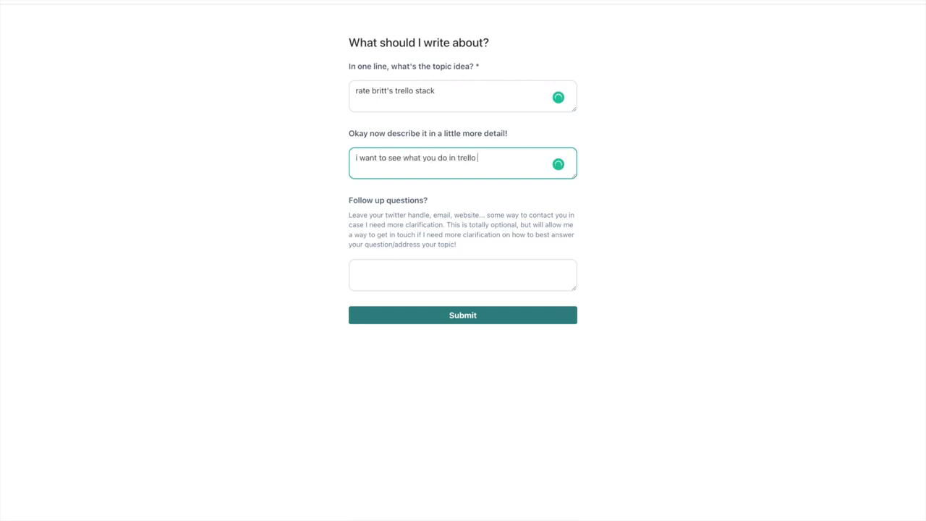
{"action": "type", "text": "all the time"}
{"action": "key", "text": "Tab"}
{"action": "key", "text": "Tab"}
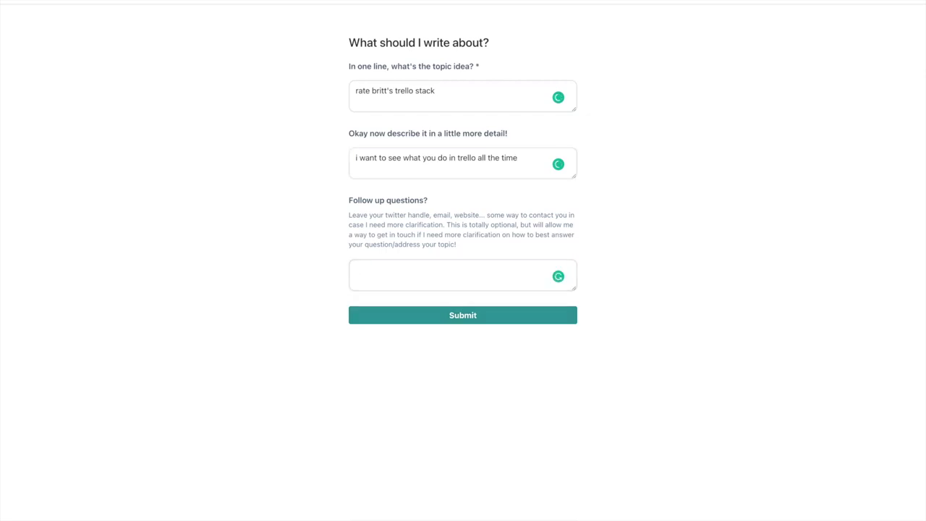
{"action": "key", "text": "Return"}
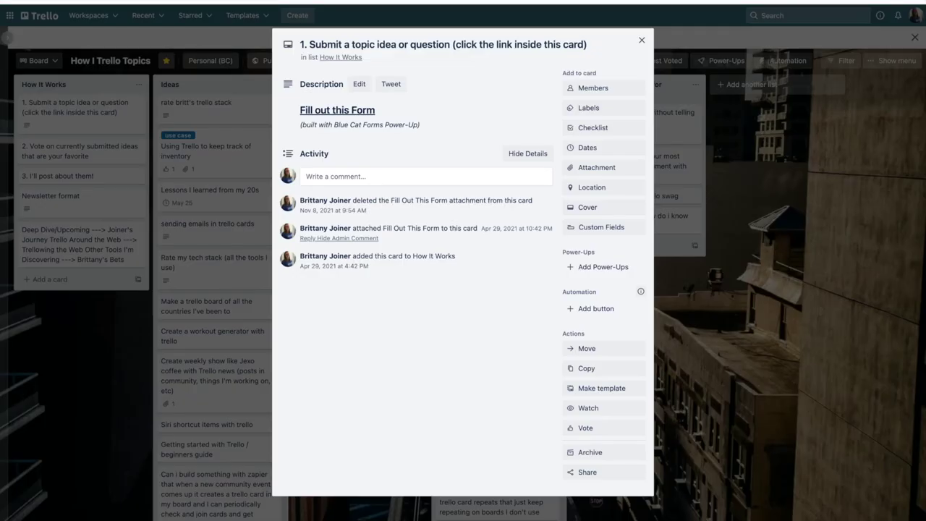
Close the submission card and read the newly submitted topic card in the Ideas list.
{"action": "left_click", "coordinate": [641, 40]}
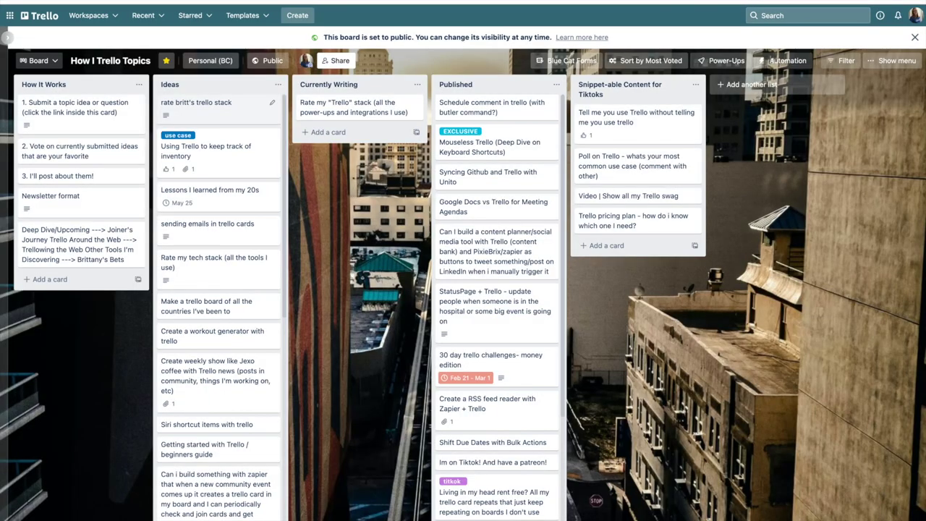
{"action": "left_click", "coordinate": [210, 105]}
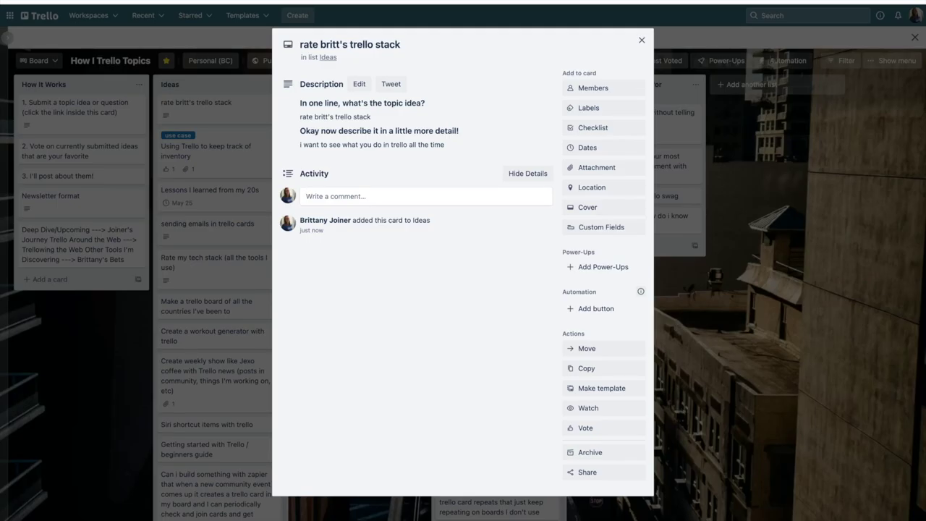
{"action": "key", "text": "Escape"}
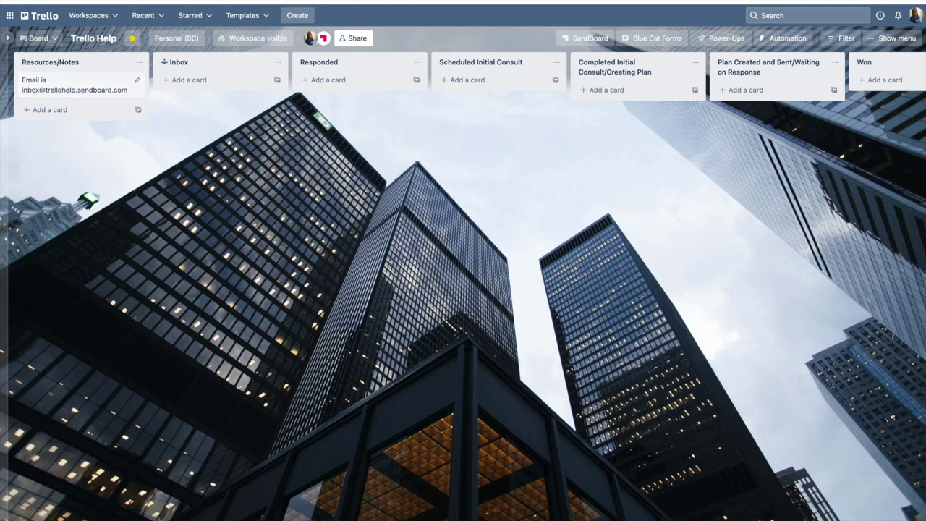
Email a help request about Trello from Gmail to the board's inbox address, and reload the Trello Help board.
{"action": "key", "text": "e"}
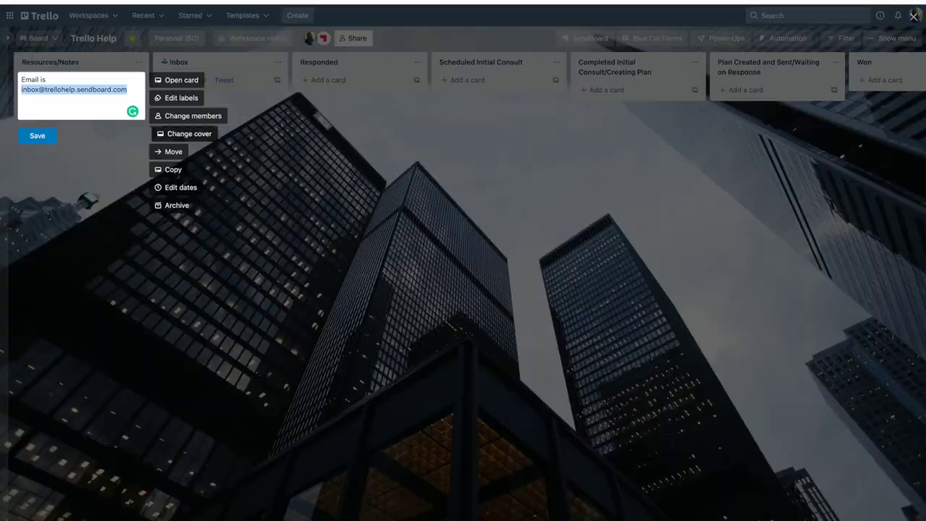
{"action": "key", "text": "Escape"}
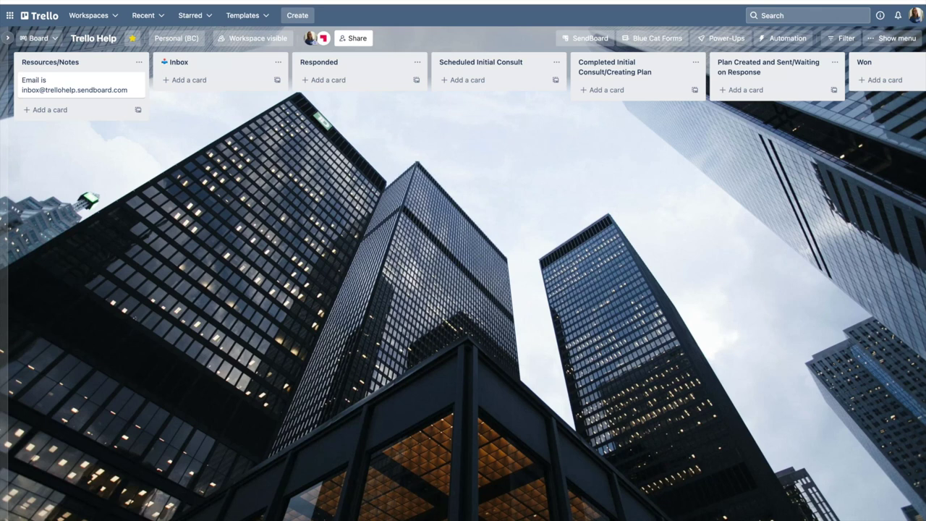
{"action": "key", "text": "super+r"}
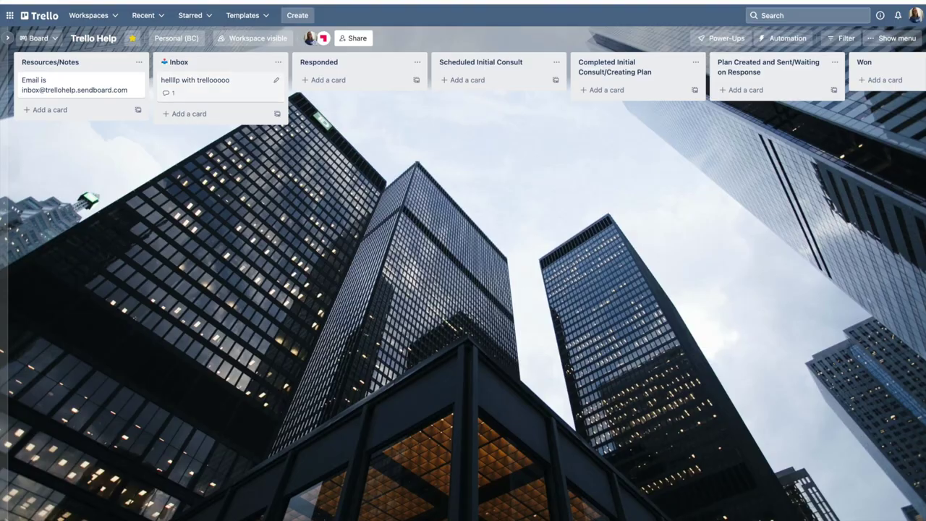
Examine the emailed help request card in the Inbox list and its SendBoard email conversation, and close the card.
{"action": "left_click", "coordinate": [195, 81]}
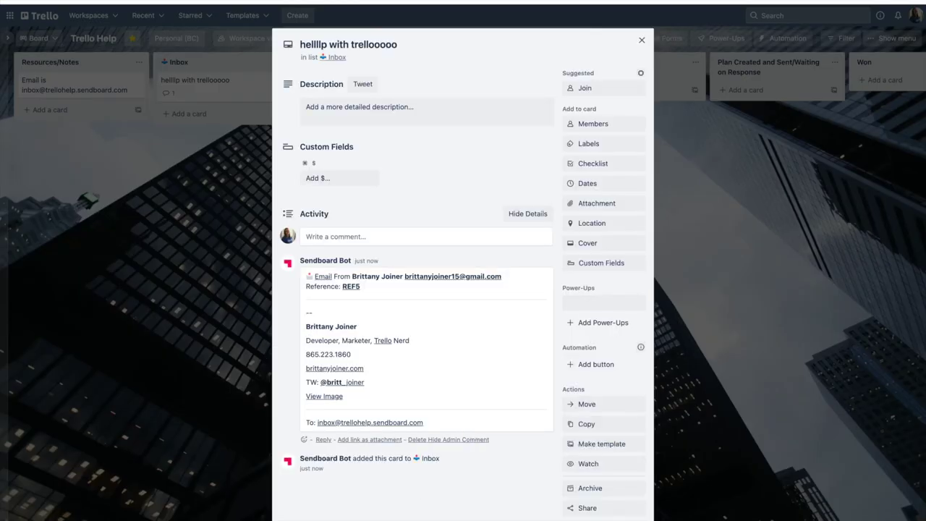
{"action": "scroll", "coordinate": [462, 274], "scroll_direction": "down", "scroll_amount": 2}
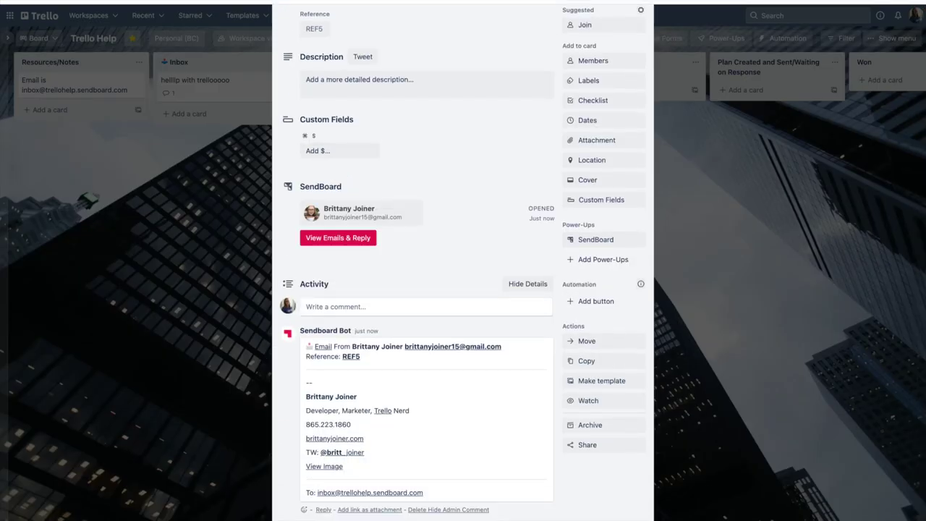
{"action": "left_click", "coordinate": [426, 306]}
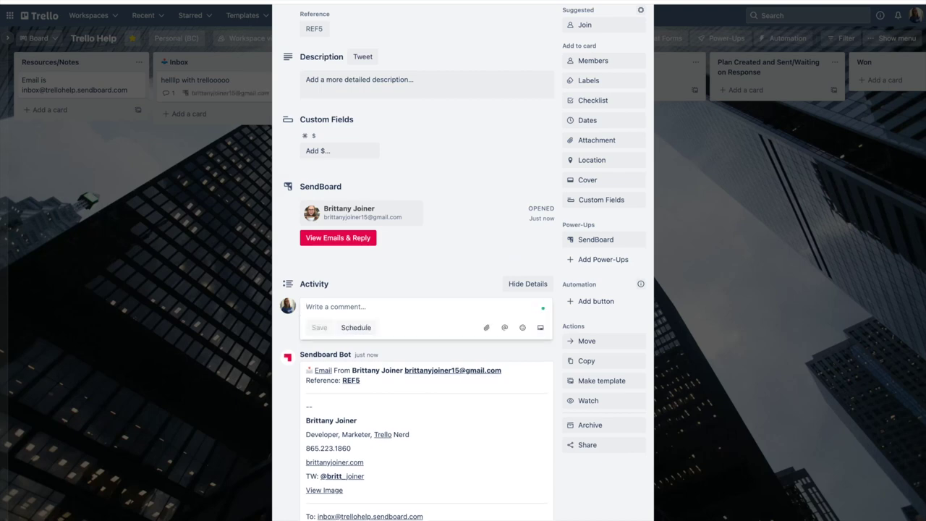
{"action": "left_click", "coordinate": [338, 237]}
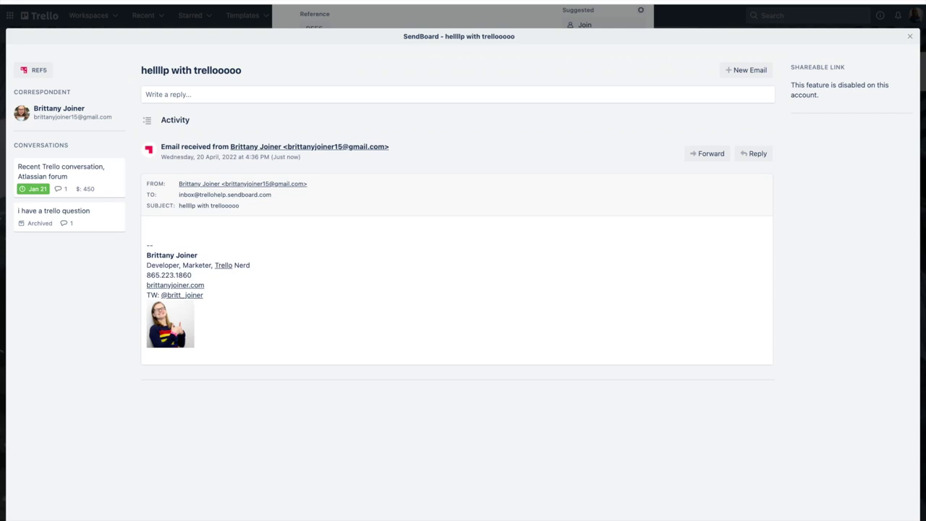
{"action": "key", "text": "Escape"}
{"action": "scroll", "coordinate": [463, 261], "scroll_direction": "down", "scroll_amount": 1}
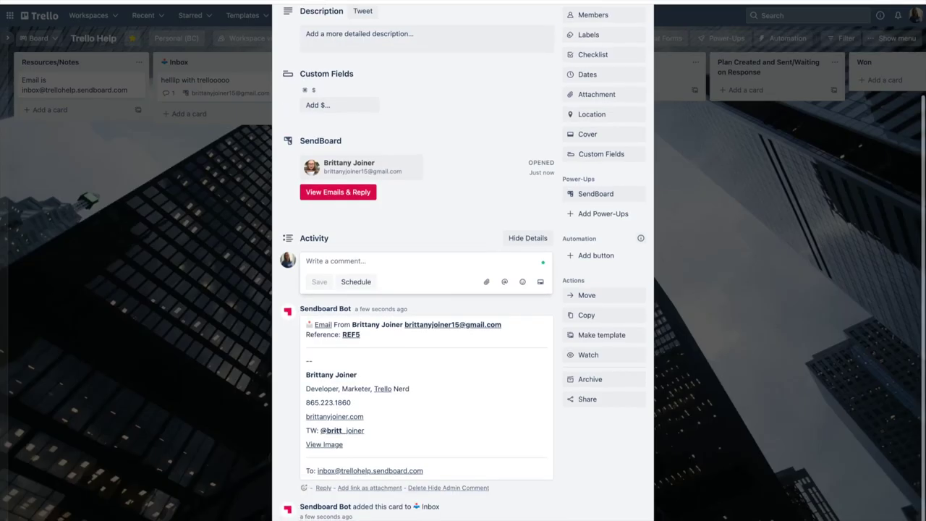
{"action": "scroll", "coordinate": [463, 260], "scroll_direction": "up", "scroll_amount": 3}
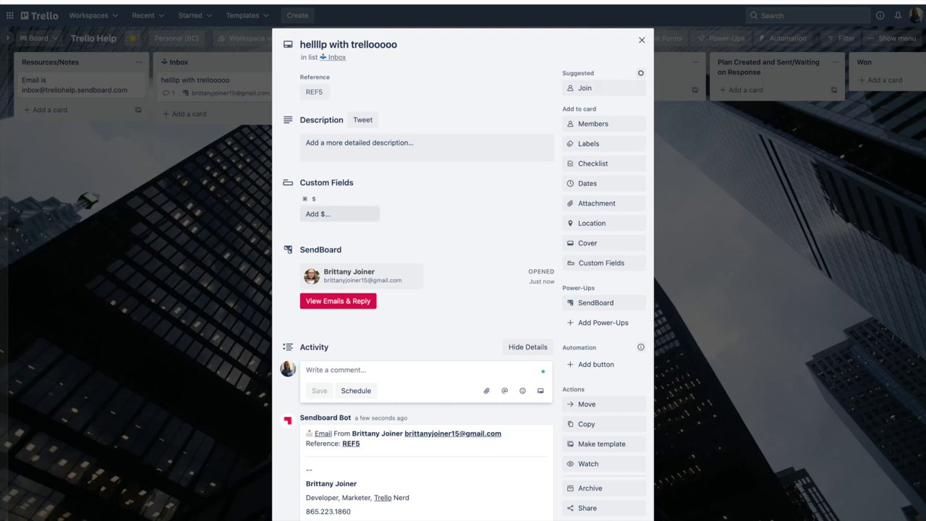
{"action": "left_click", "coordinate": [641, 39]}
Review the pipeline lists on the Trello Help board and view the SendBoard account settings.
{"action": "scroll", "coordinate": [463, 87], "scroll_direction": "right", "scroll_amount": 3}
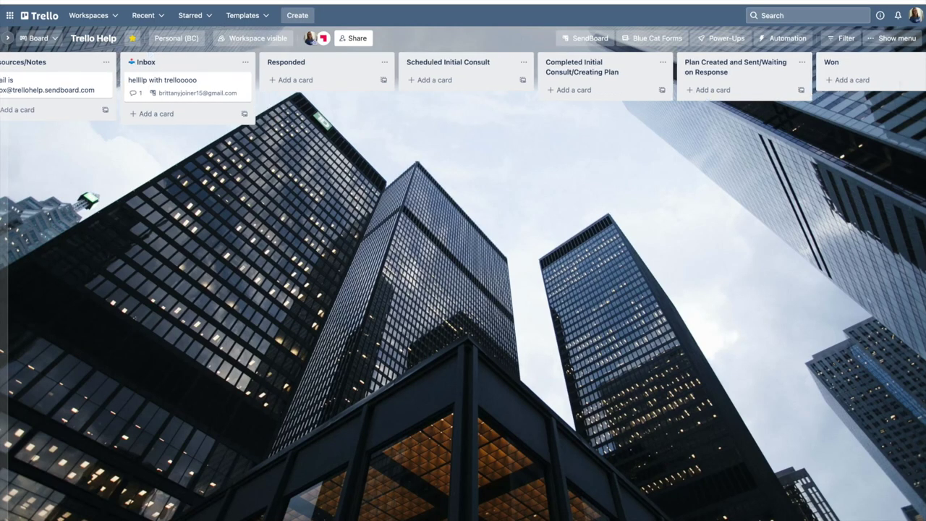
{"action": "scroll", "coordinate": [463, 86], "scroll_direction": "left", "scroll_amount": 3}
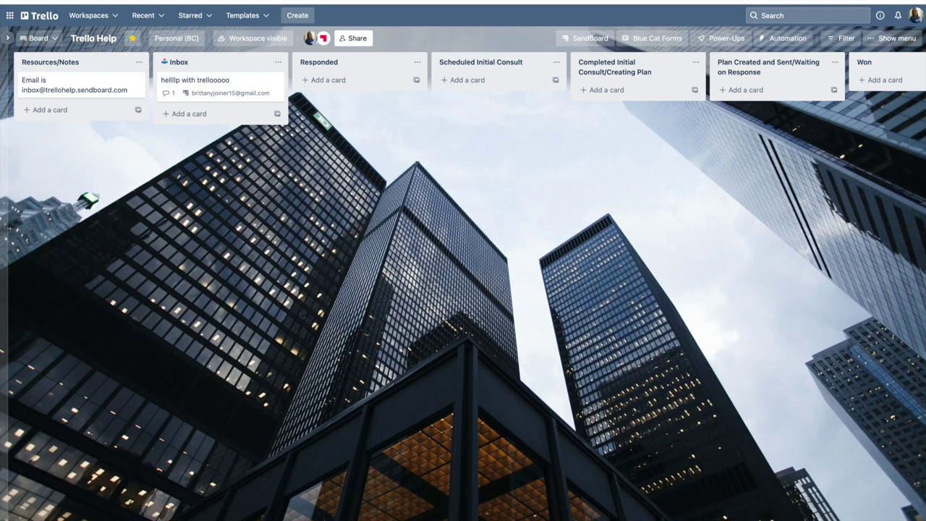
{"action": "scroll", "coordinate": [463, 87], "scroll_direction": "right", "scroll_amount": 2}
{"action": "scroll", "coordinate": [463, 87], "scroll_direction": "left", "scroll_amount": 2}
{"action": "left_click", "coordinate": [588, 38]}
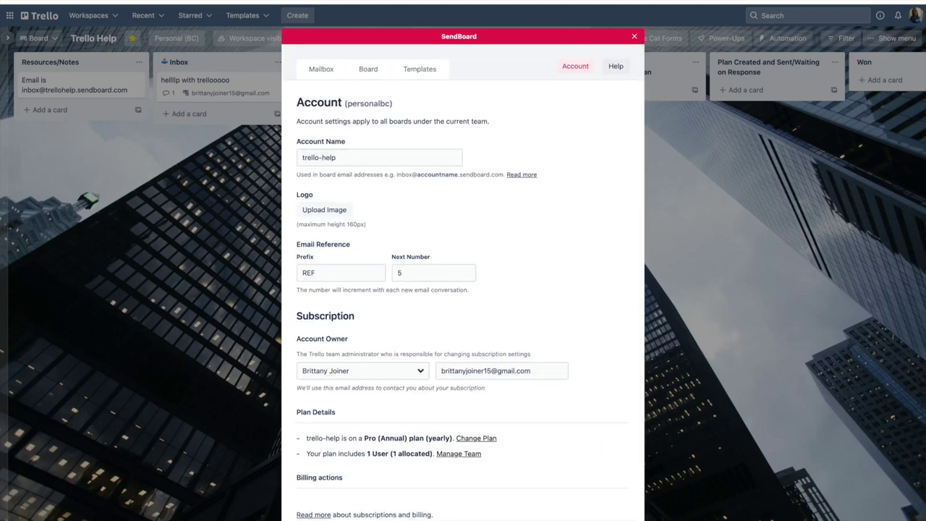
{"action": "key", "text": "Escape"}
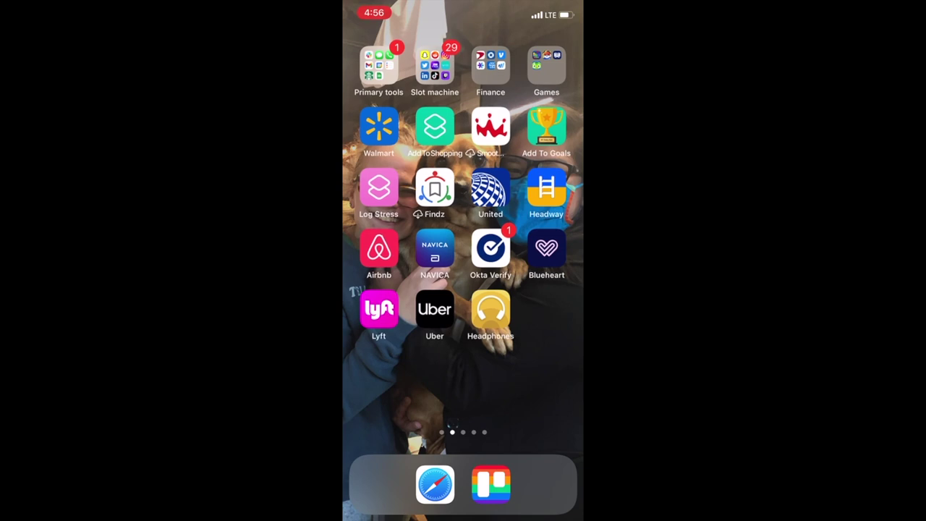
Switch to the phone and run the AddToShopping shortcut with the item "Cat food".
{"action": "left_click", "coordinate": [435, 126]}
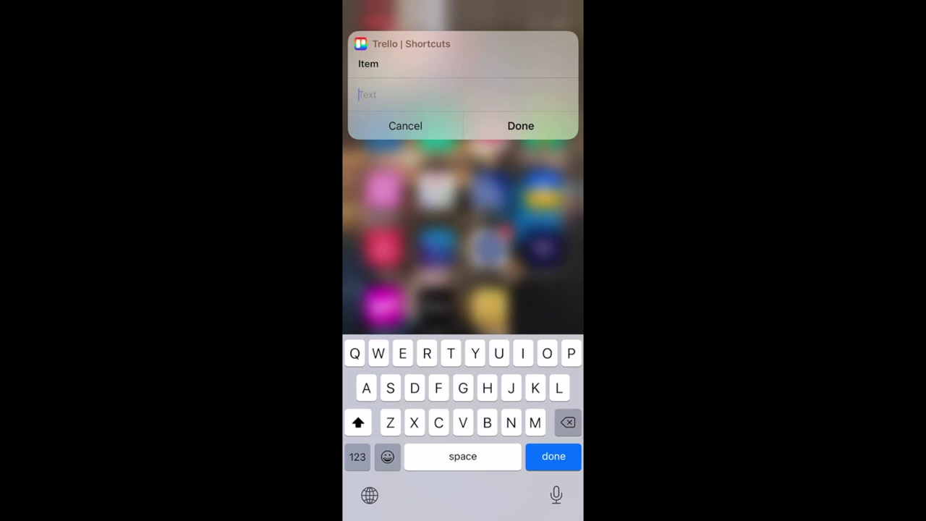
{"action": "type", "text": "Cat food"}
{"action": "left_click", "coordinate": [520, 125]}
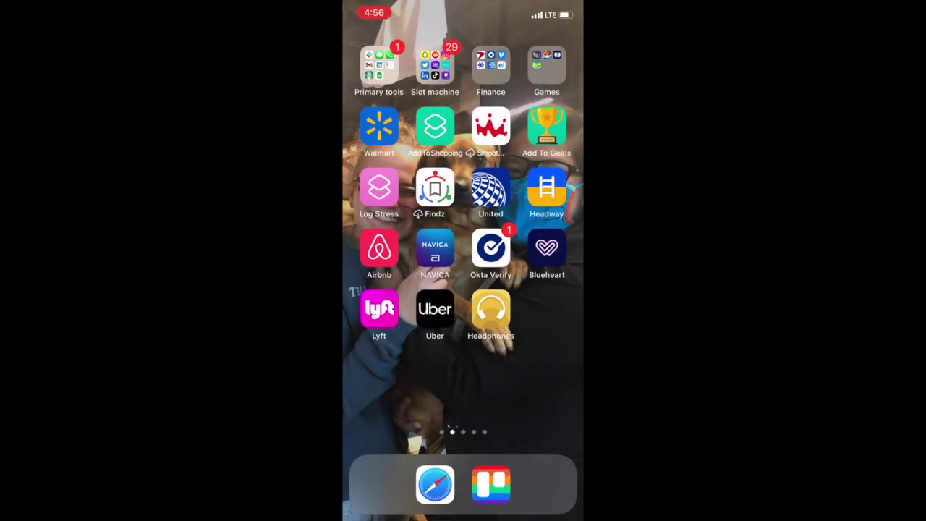
Switch to the Trello mobile app and view the Goals 2022 and Make It Happen 2022 boards.
{"action": "left_click", "coordinate": [491, 483]}
{"action": "scroll", "coordinate": [462, 270], "scroll_direction": "left", "scroll_amount": 3}
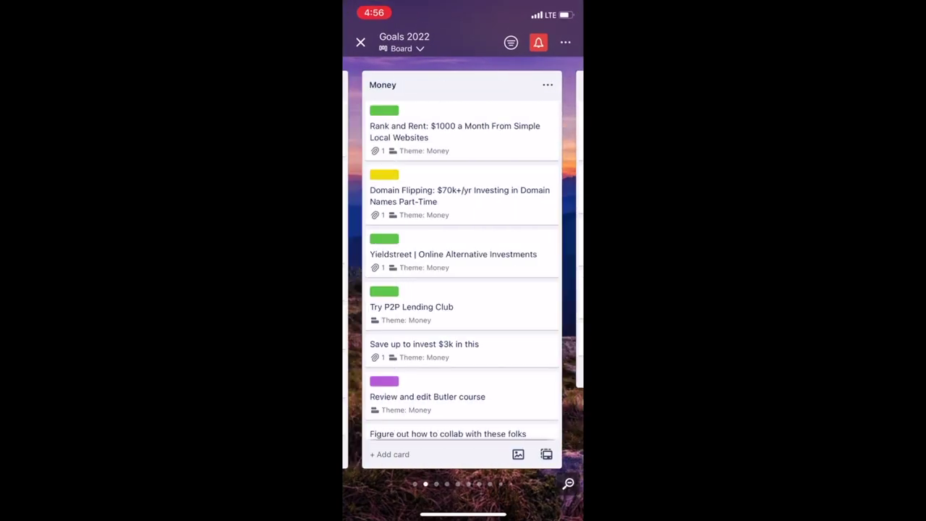
{"action": "left_click", "coordinate": [360, 42]}
{"action": "left_click", "coordinate": [403, 156]}
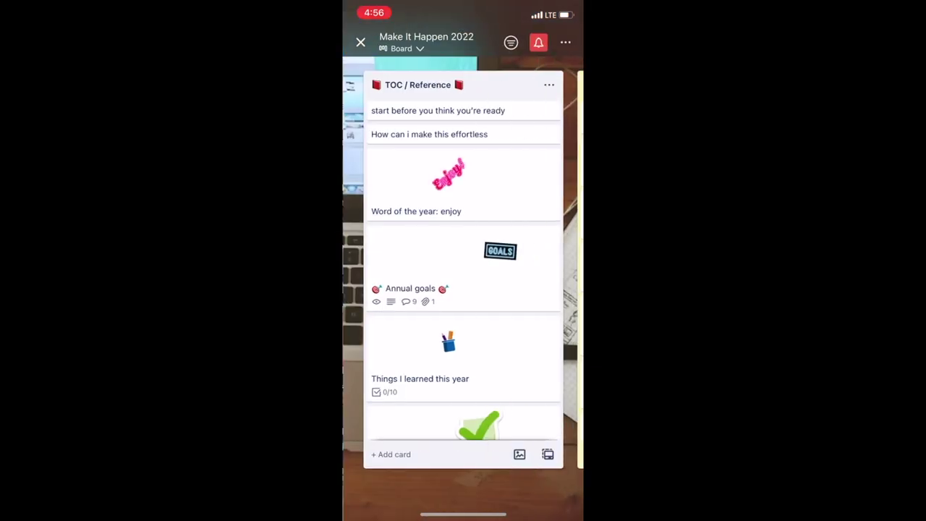
Check the Shopping List on the Meal Planning Remake board and return to the boards overview.
{"action": "left_click", "coordinate": [361, 42]}
{"action": "left_click", "coordinate": [528, 278]}
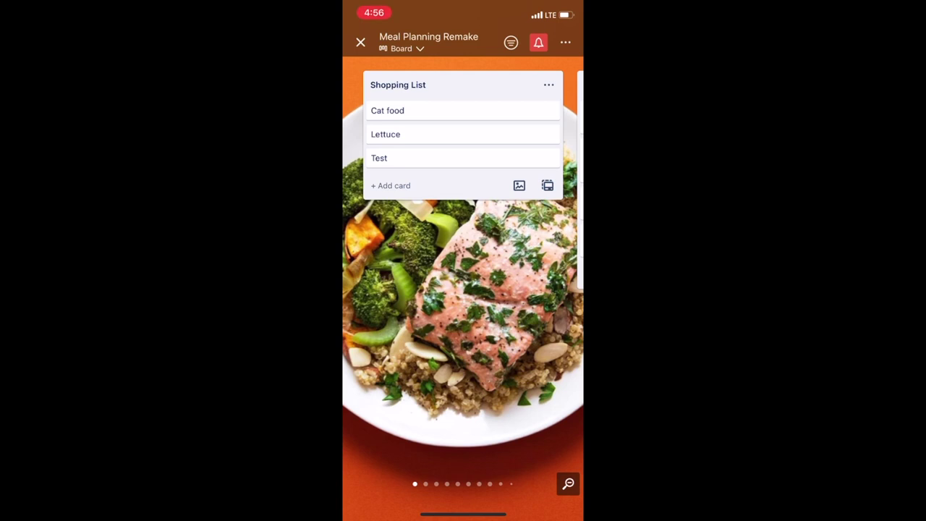
{"action": "left_click", "coordinate": [360, 42]}
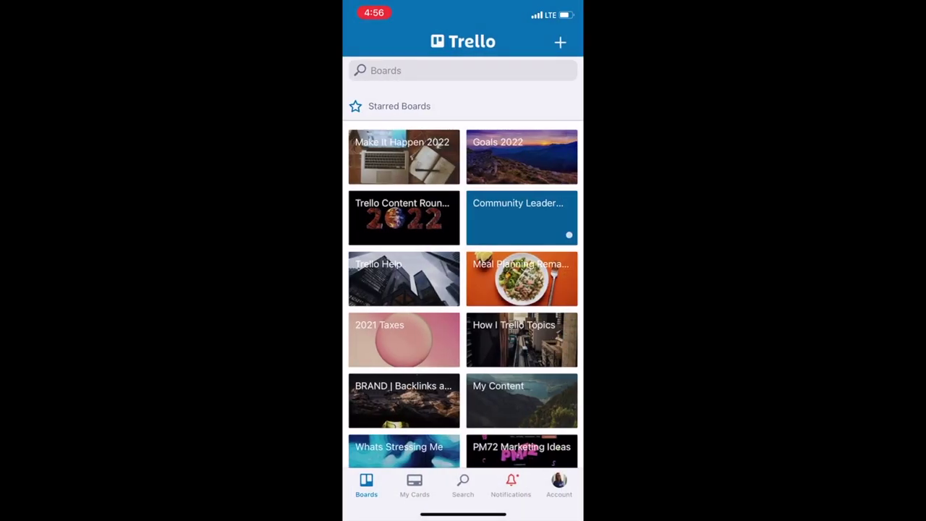
Open the How I Trello Topics board and add a card titled "Add a card" to the How It Works list.
{"action": "scroll", "coordinate": [463, 289], "scroll_direction": "down", "scroll_amount": 10}
{"action": "scroll", "coordinate": [463, 289], "scroll_direction": "up", "scroll_amount": 10}
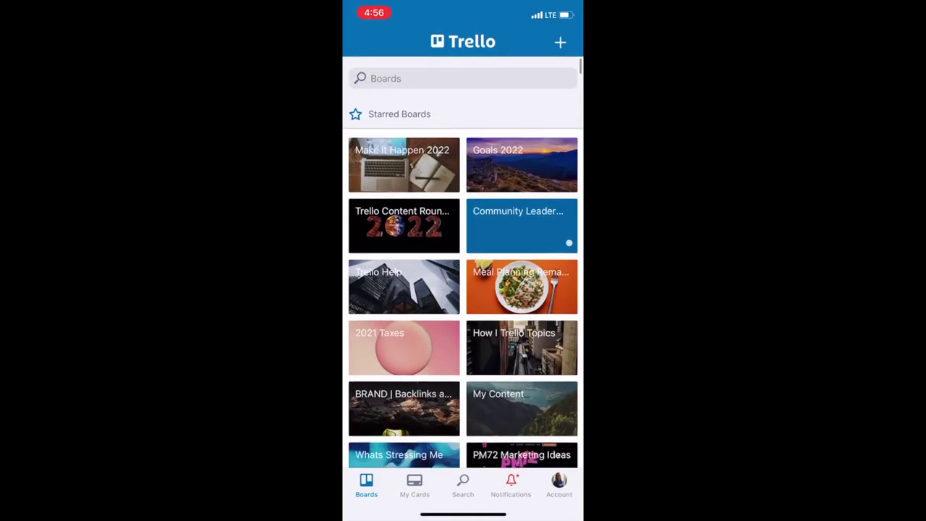
{"action": "left_click", "coordinate": [521, 340]}
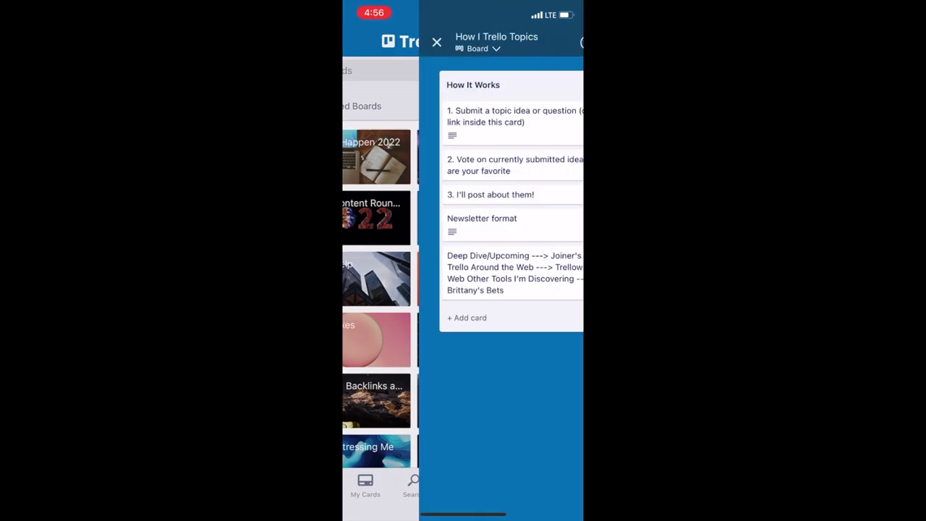
{"action": "left_click", "coordinate": [390, 317]}
{"action": "type", "text": "Add a c"}
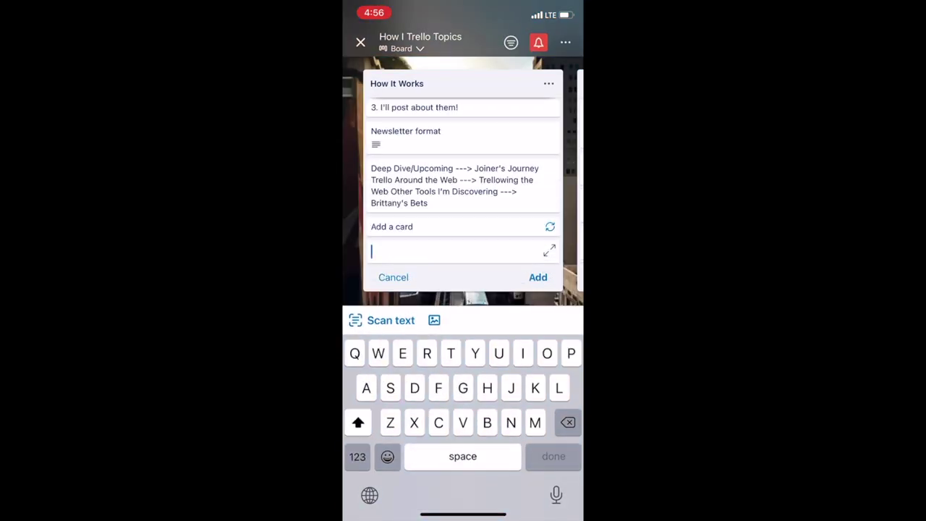
{"action": "key", "text": "Return"}
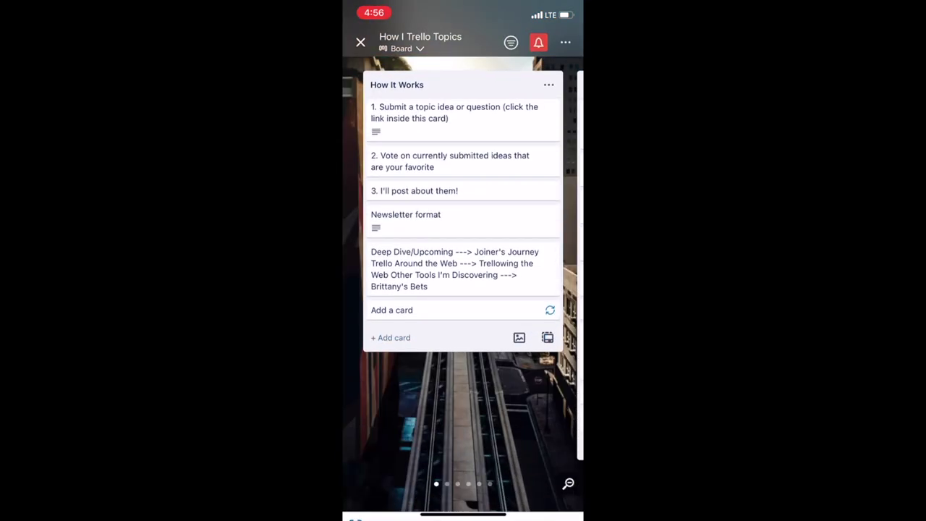
Open the "Add a card" card and bring up its attachment options.
{"action": "scroll", "coordinate": [463, 290], "scroll_direction": "down", "scroll_amount": 3}
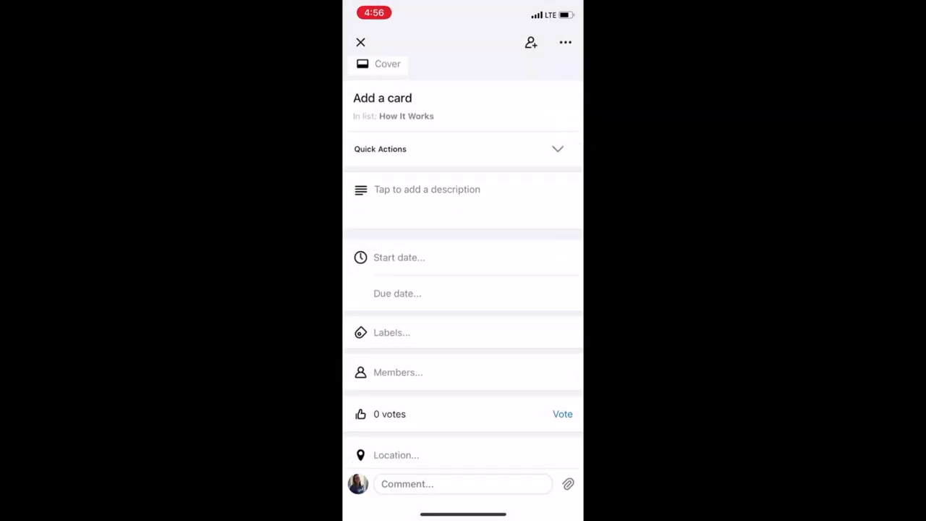
{"action": "left_click", "coordinate": [567, 484]}
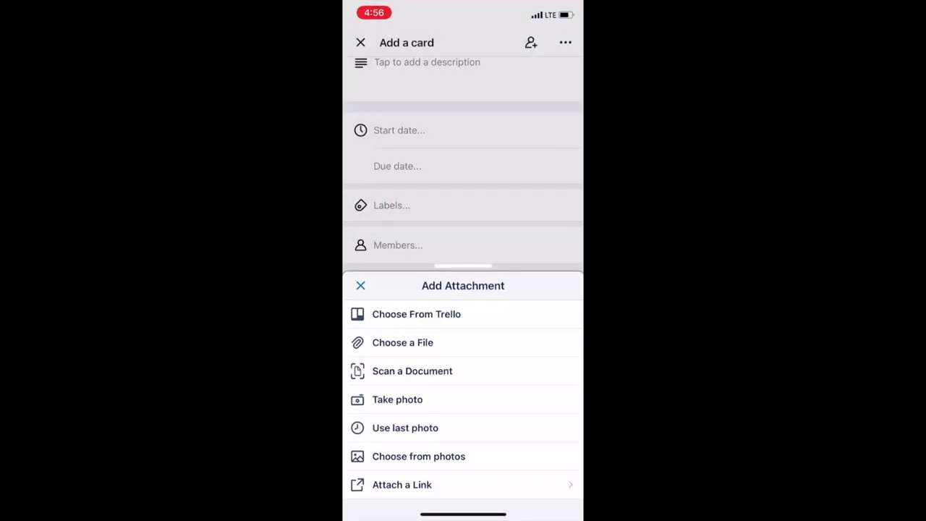